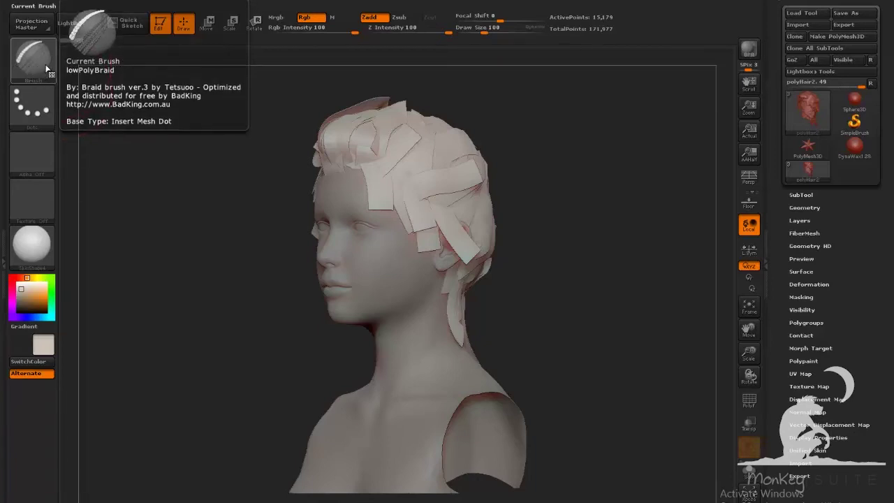
left_click_drag(227, 260, 206, 268)
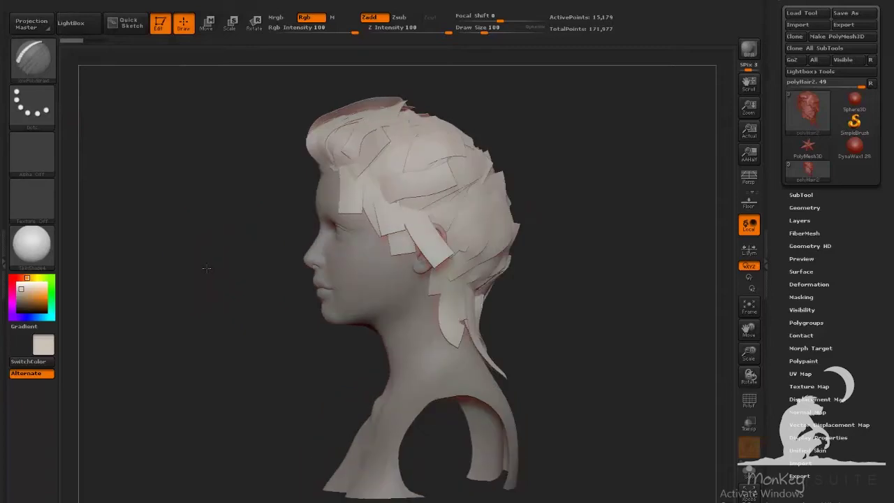
left_click_drag(609, 148, 616, 218)
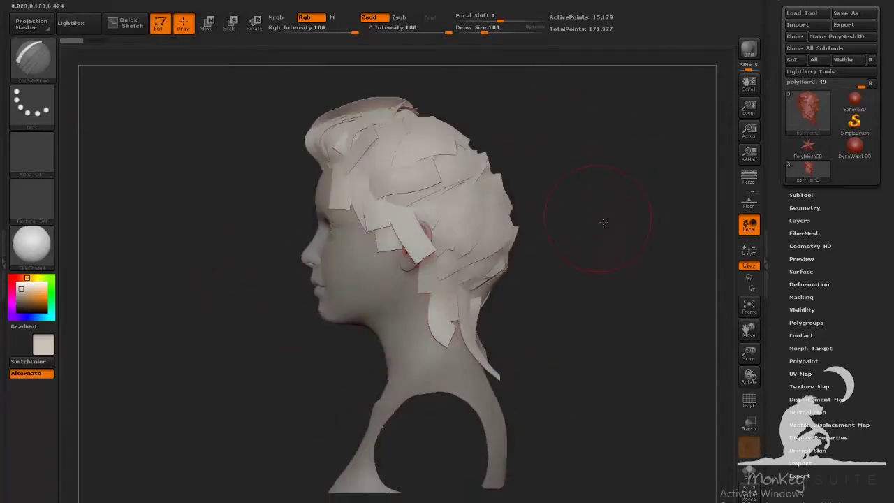
left_click_drag(184, 64, 210, 72)
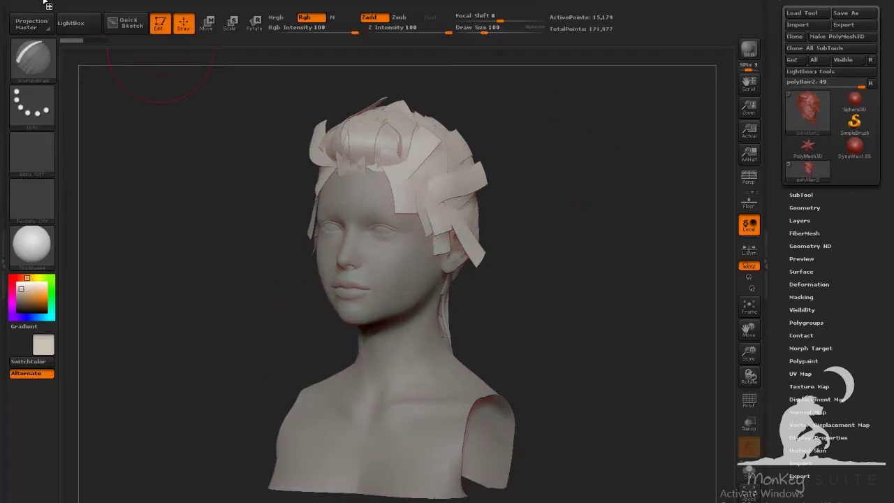
- Review the braid brush's Modifiers and Curve settings and the stroke's Modifiers, Curve and Curve Functions settings
left_click(47, 6)
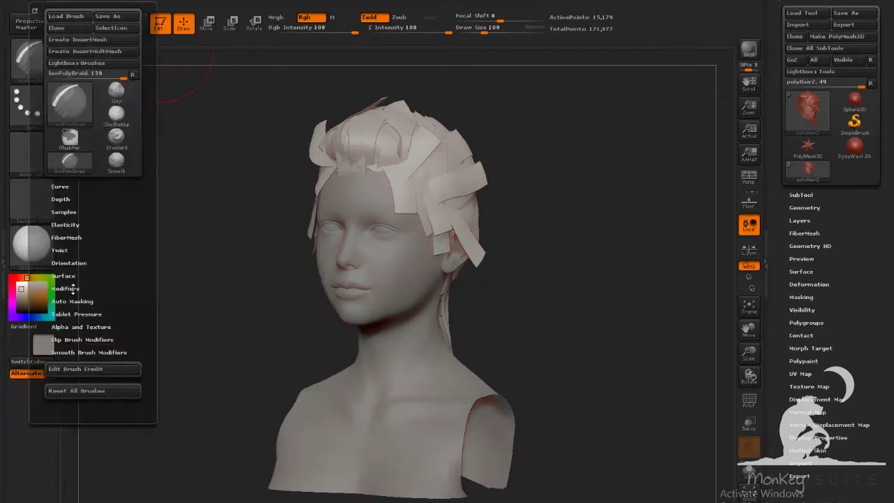
left_click(64, 288)
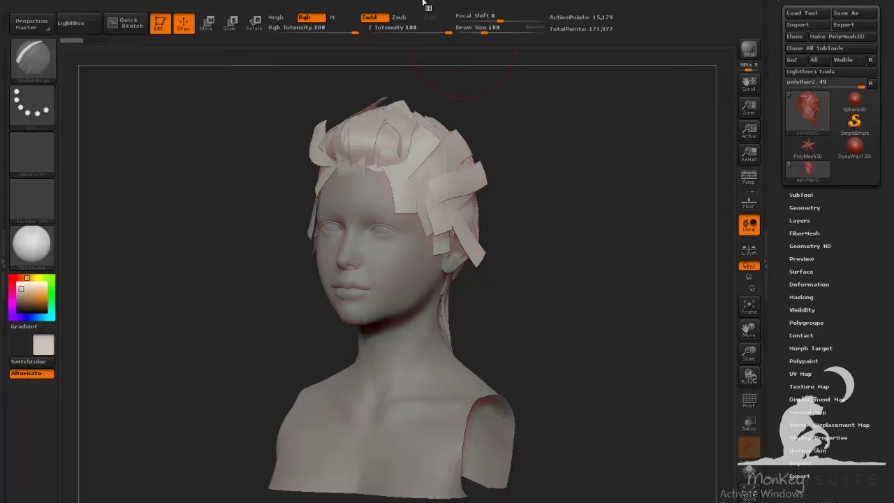
left_click(400, 5)
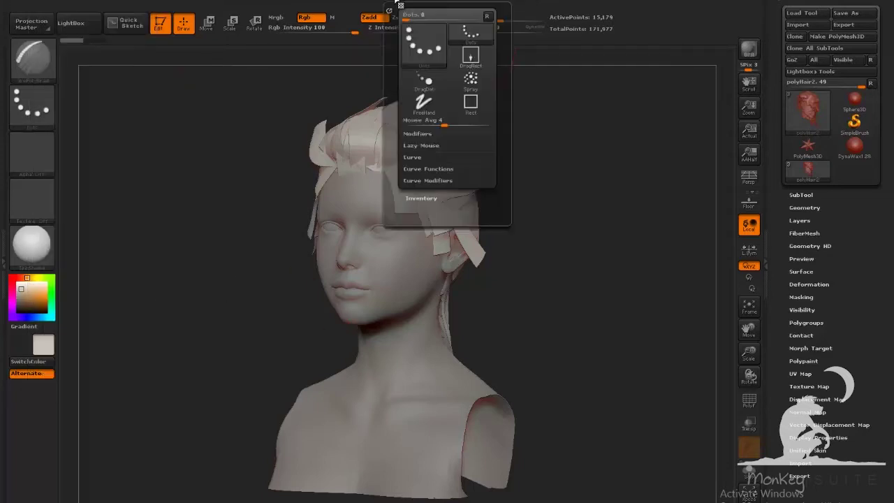
left_click(429, 133)
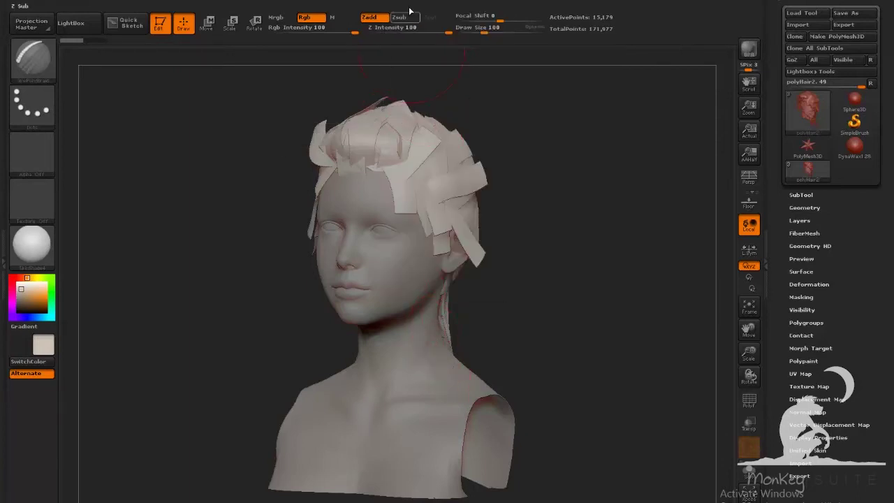
left_click(396, 6)
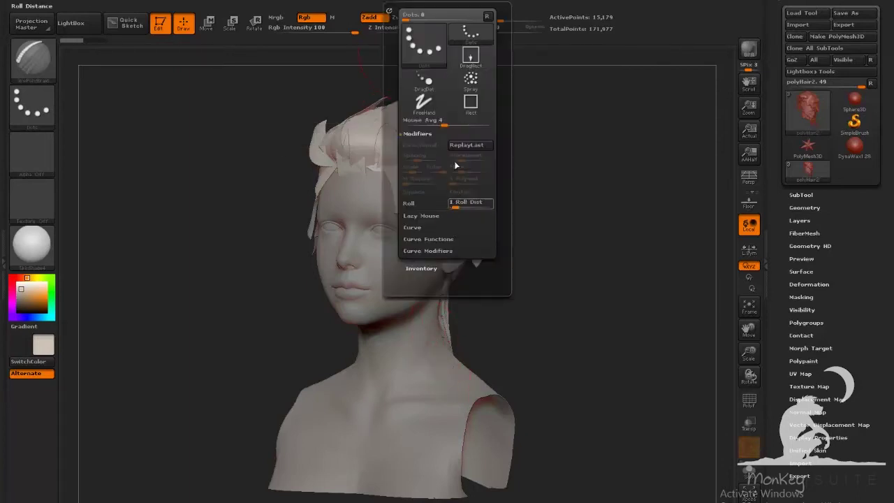
left_click(421, 228)
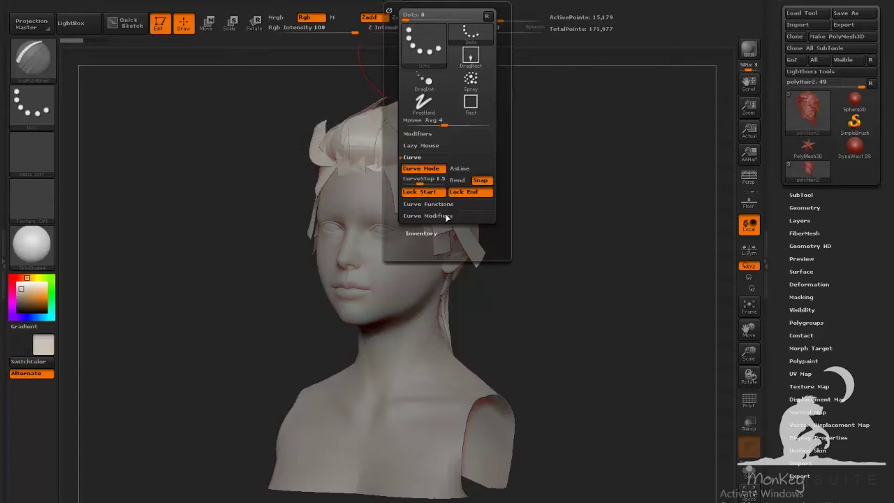
left_click(417, 133)
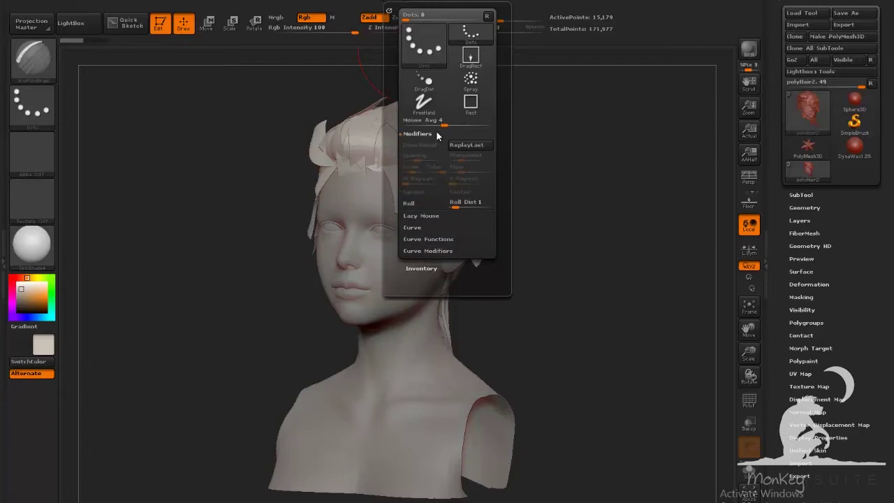
left_click(440, 251)
left_click(444, 170)
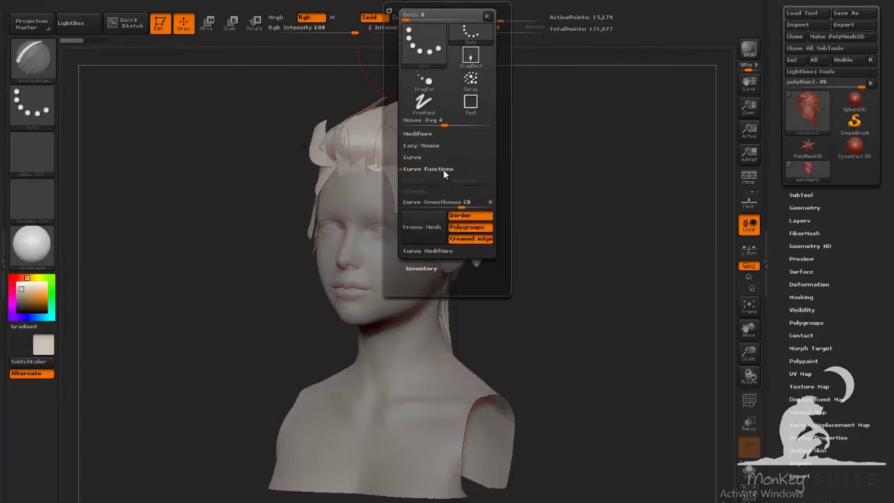
left_click(435, 159)
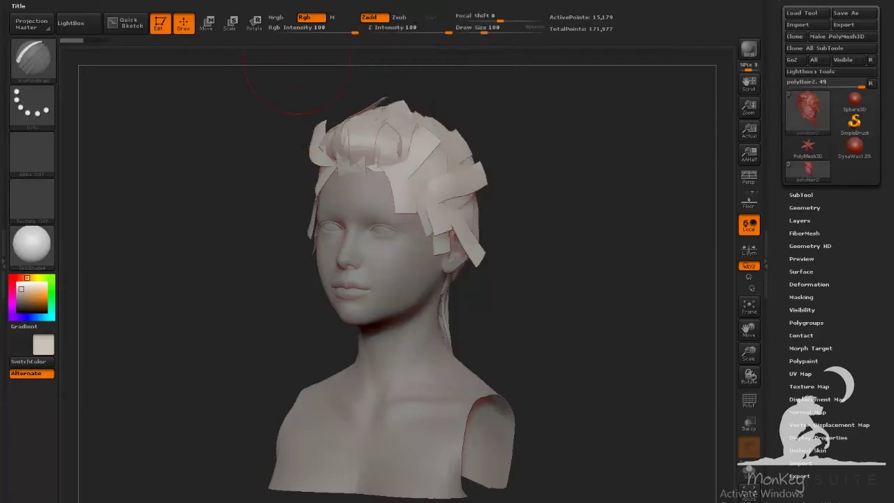
left_click(34, 4)
mouse_move(151, 402)
left_mouse_down()
mouse_move(155, 315)
mouse_move(154, 351)
left_mouse_up()
left_click(66, 84)
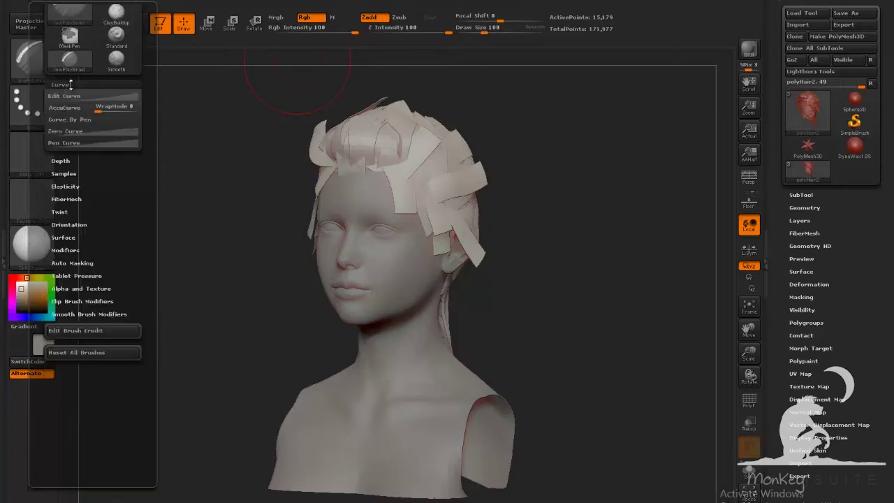
left_click(69, 85)
- Try to draw a braid curve from the cheek down over the chest, and undo it
left_click_drag(595, 287, 624, 296)
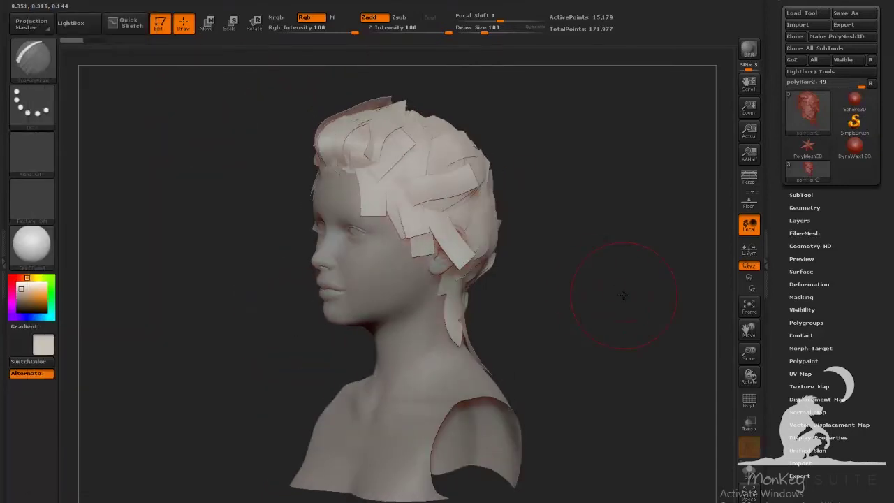
left_click_drag(609, 161, 569, 252)
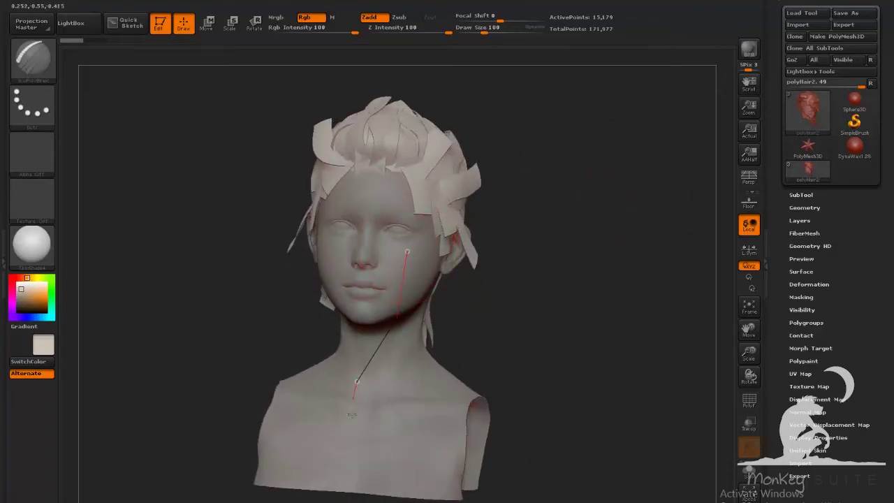
left_click_drag(446, 460, 449, 459)
mouse_move(654, 357)
left_mouse_down()
mouse_move(520, 340)
mouse_move(616, 342)
mouse_move(585, 328)
mouse_move(604, 353)
mouse_move(608, 318)
left_mouse_up()
key("ctrl+z")
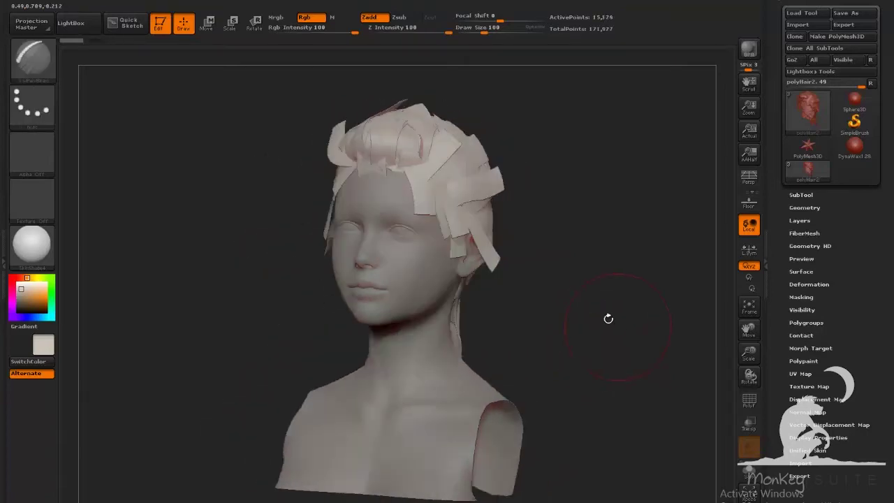
- Switch to Windows Photo Viewer and examine the braided hairstyles in HairStyle.jpg, then return to the sculpt
left_click_drag(893, 55, 447, 42)
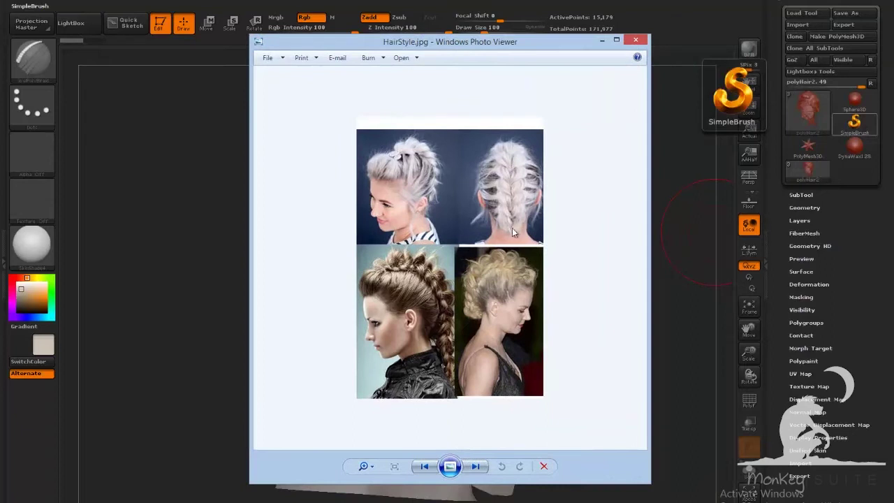
left_click_drag(511, 51, 518, 52)
left_click(609, 42)
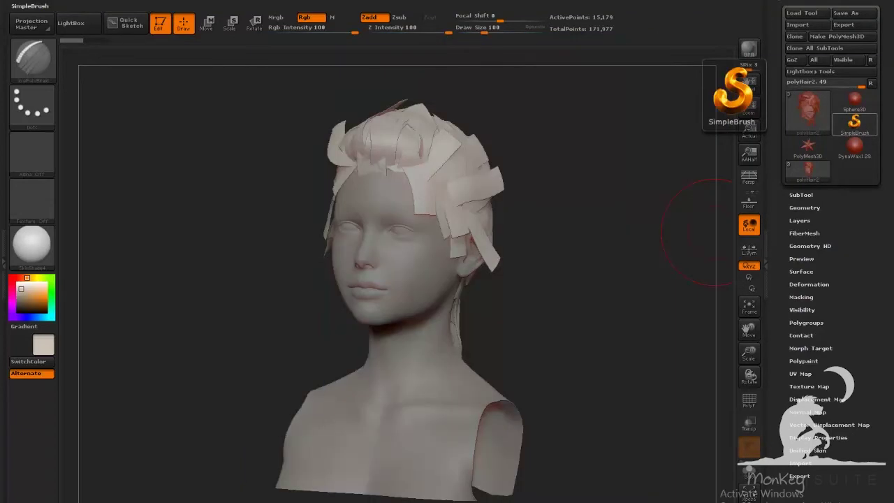
- Make the polyHair head subtool active and hide the other subtools
left_click_drag(601, 284, 586, 285)
left_click_drag(648, 286, 552, 288)
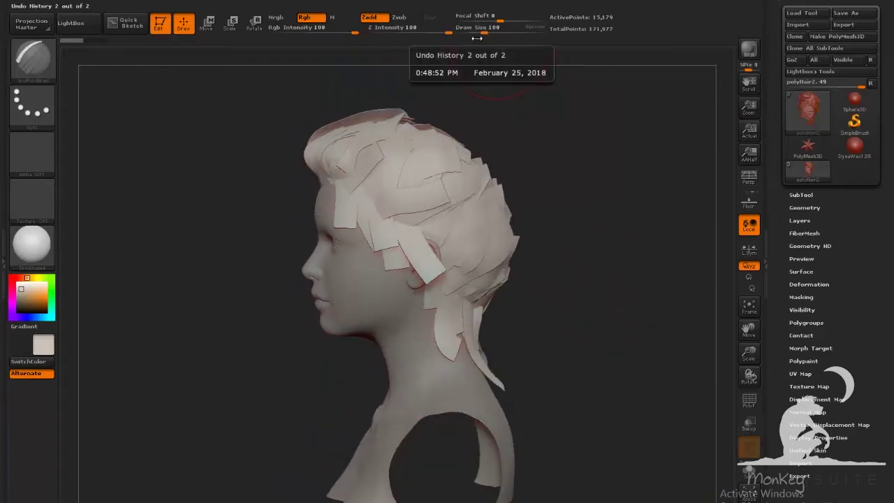
left_click_drag(541, 98, 663, 207)
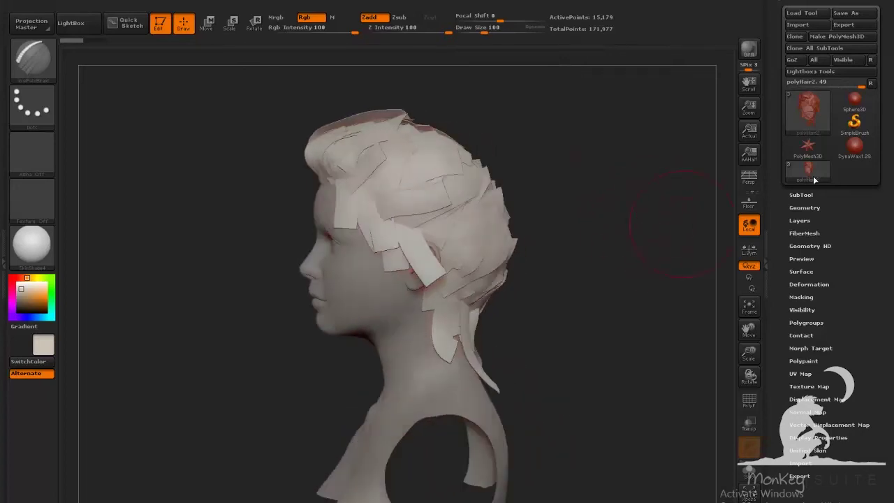
left_click(800, 194)
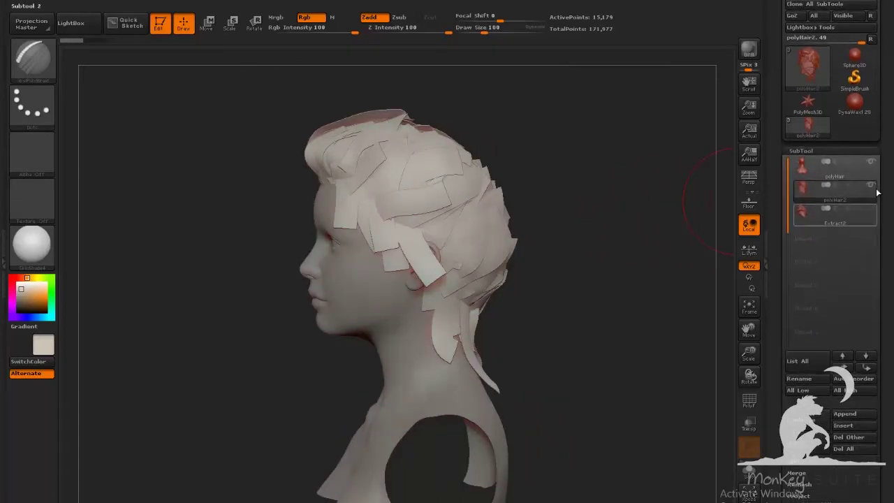
left_click(805, 166)
left_click(871, 162)
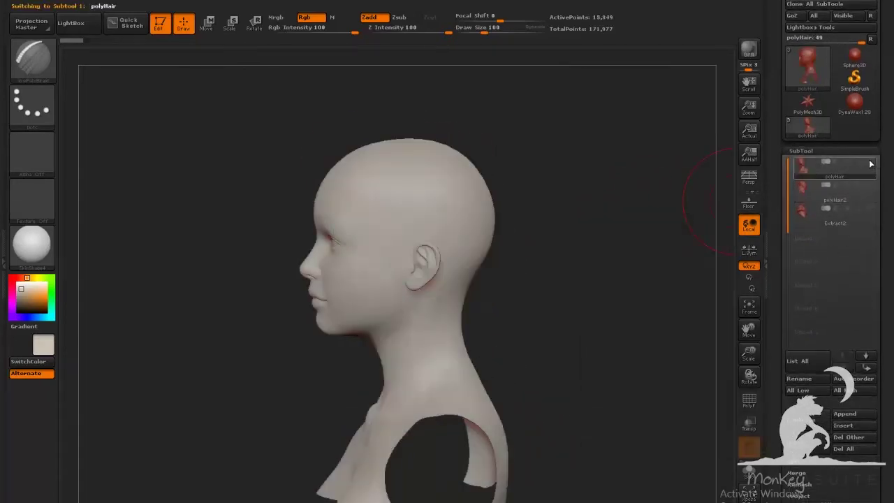
- Draw a braid along the centre of the head from the crown down the back to the upper back
left_click_drag(664, 260, 591, 266)
left_click_drag(519, 211, 526, 287)
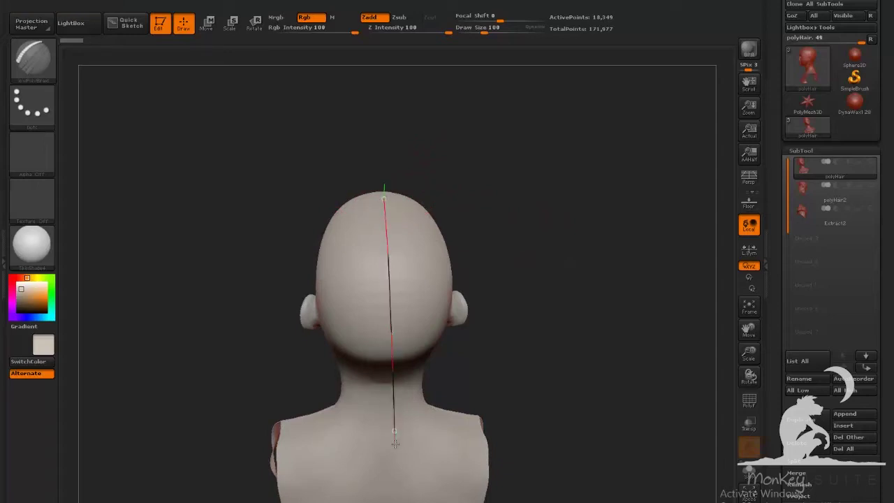
left_click_drag(401, 475, 401, 473)
mouse_move(525, 328)
left_mouse_down()
mouse_move(600, 322)
mouse_move(605, 339)
mouse_move(581, 360)
mouse_move(571, 388)
left_mouse_up()
- Pull the braid curve's lower end up to the nape and set its upper end back onto the crown
key("bracketleft")
key("bracketleft")
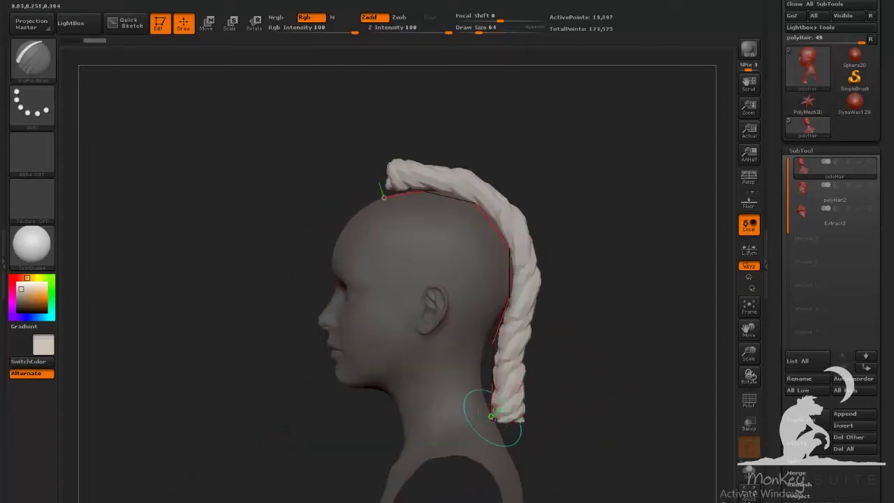
left_click_drag(495, 417, 479, 399)
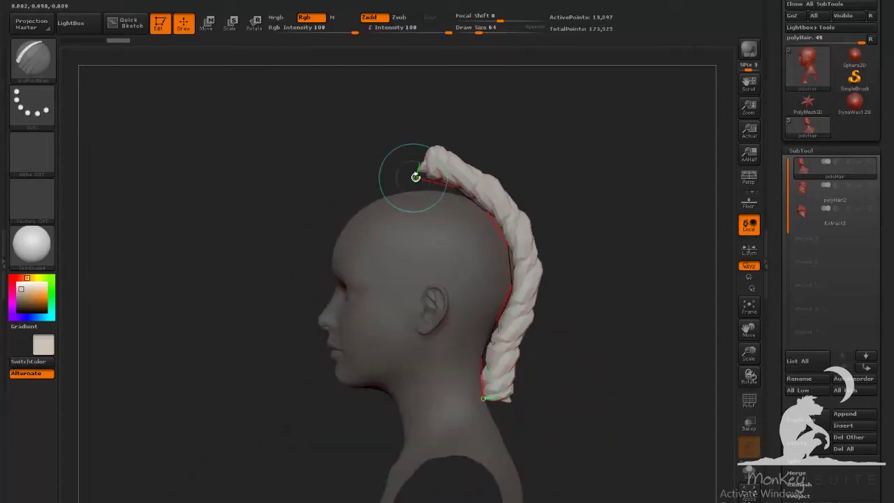
left_click_drag(415, 176, 401, 193)
mouse_move(565, 195)
left_mouse_down()
mouse_move(615, 188)
mouse_move(567, 202)
left_mouse_up()
left_click_drag(404, 194, 401, 192)
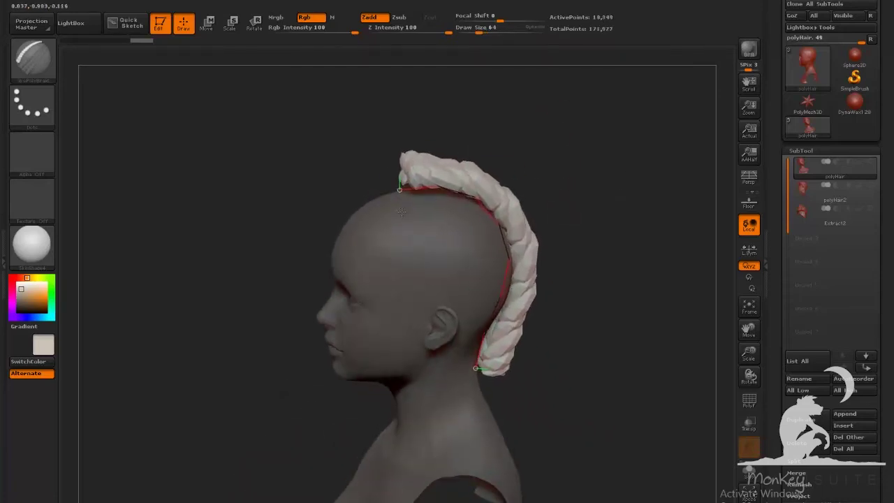
- Refine the braid curve's fit at its nape and crown end points
left_click_drag(618, 172, 611, 177)
left_click(483, 386)
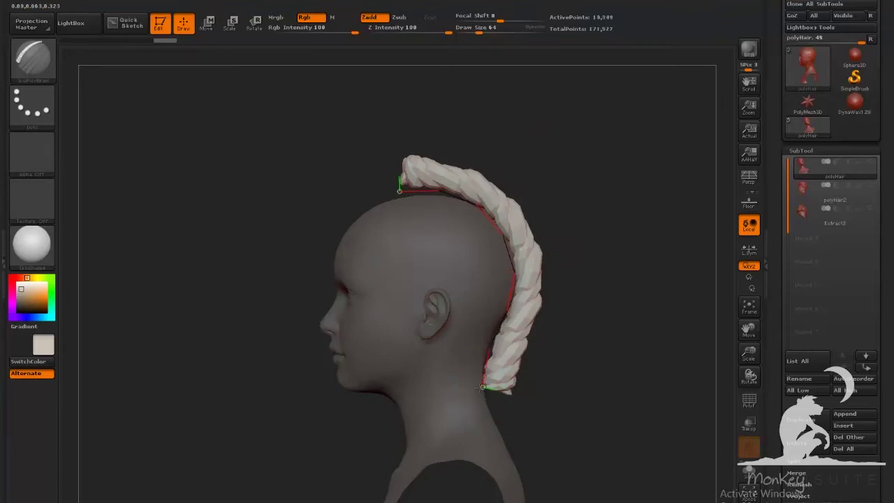
key("bracketright")
left_click(399, 192)
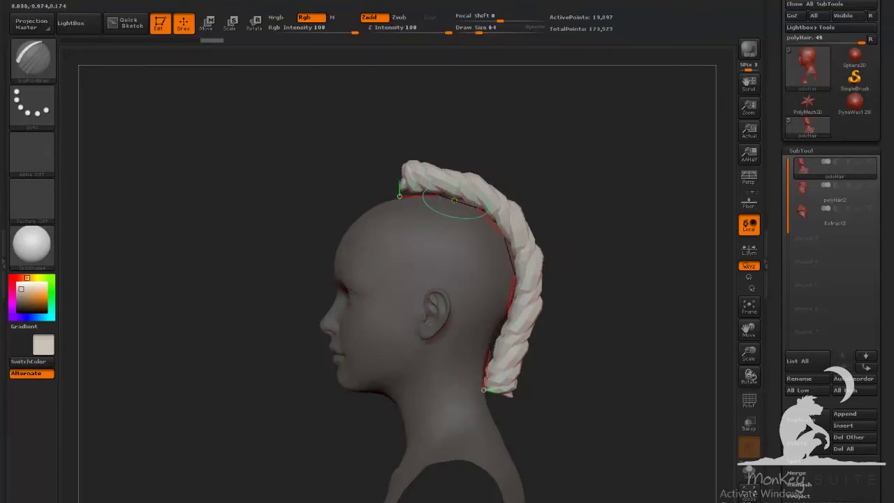
mouse_move(573, 150)
left_mouse_down()
mouse_move(532, 184)
mouse_move(551, 167)
mouse_move(512, 126)
left_mouse_up()
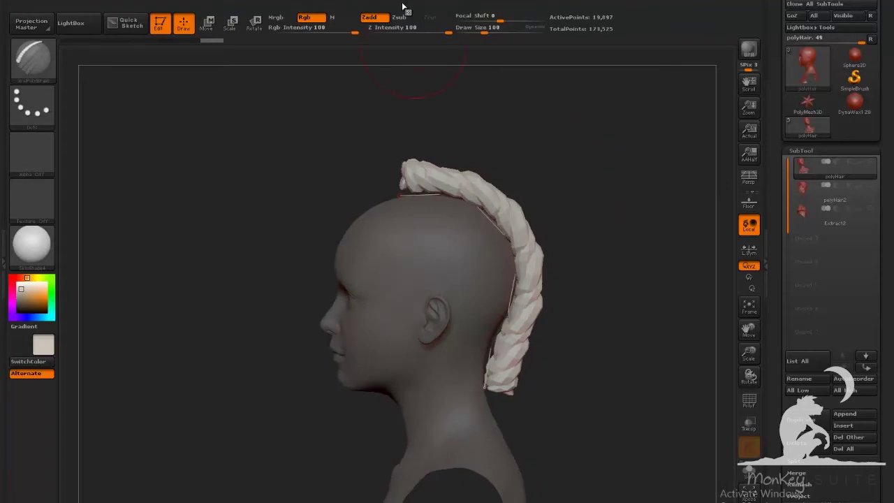
- Turn off Snap for the stroke curve and push the braid's crown end down into the head
left_click(403, 2)
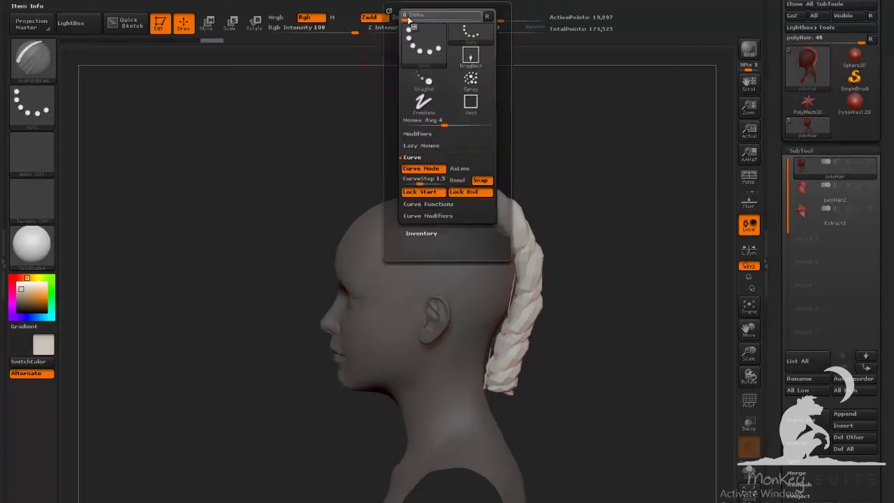
left_click(483, 180)
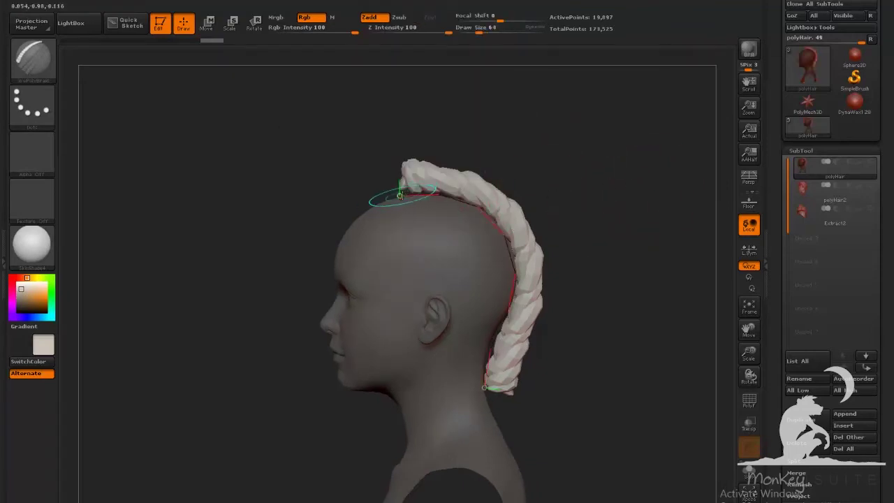
left_click_drag(399, 195, 394, 209)
mouse_move(623, 176)
left_mouse_down()
mouse_move(670, 182)
mouse_move(556, 199)
left_mouse_up()
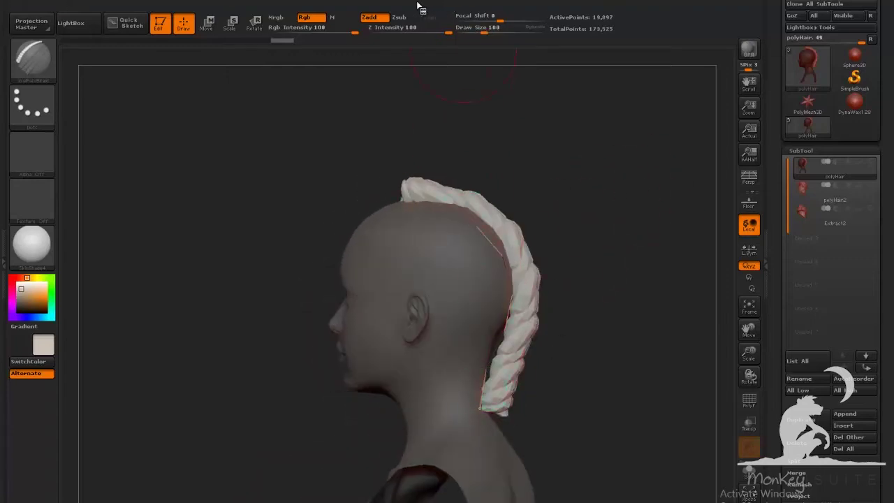
- Turn Snap back on for the stroke curve and pull the braid's lower end up at the nape
left_click(395, 5)
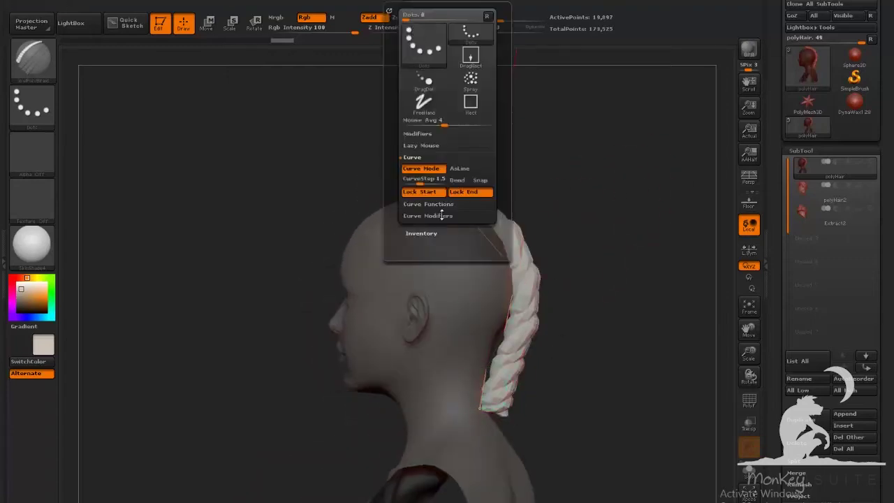
left_click(480, 181)
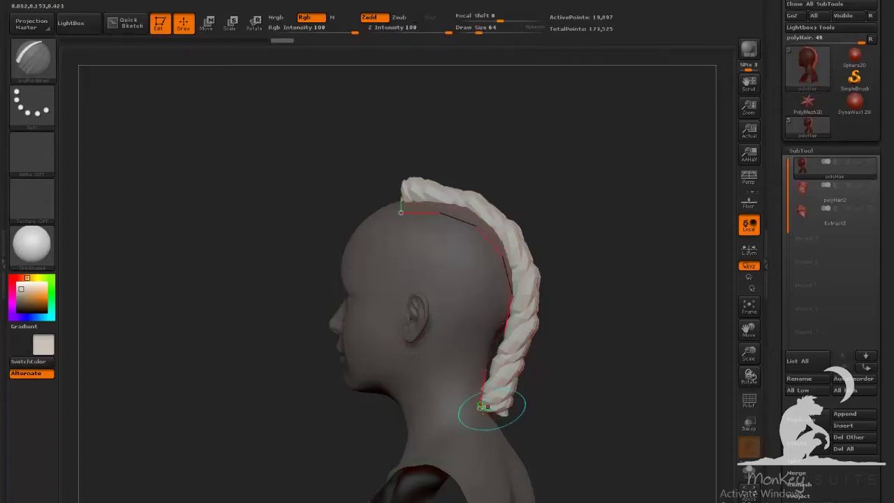
left_click_drag(481, 407, 512, 375)
left_click_drag(623, 332, 635, 324)
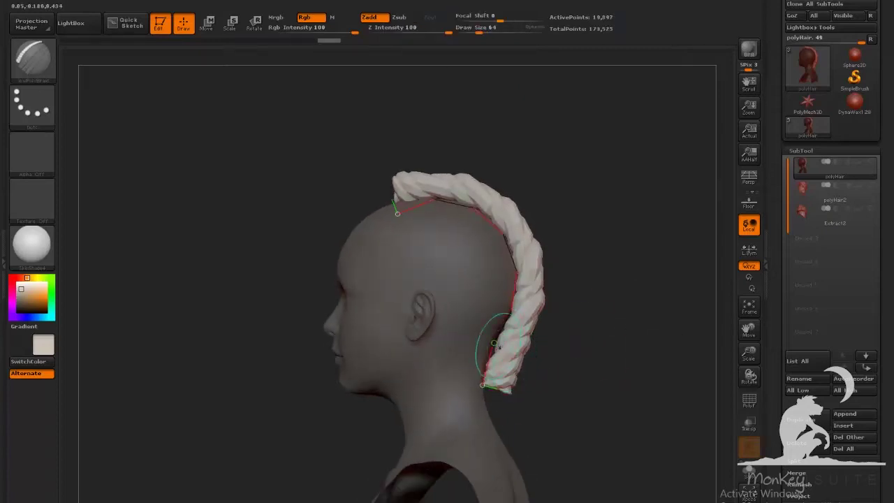
- Nudge the braid curve's nape end and settle its crown end onto the top of the head
left_click_drag(483, 378, 477, 377)
left_click_drag(619, 338, 412, 341)
left_click_drag(556, 208, 559, 199)
left_click_drag(649, 210, 634, 219)
left_click_drag(563, 193, 563, 186)
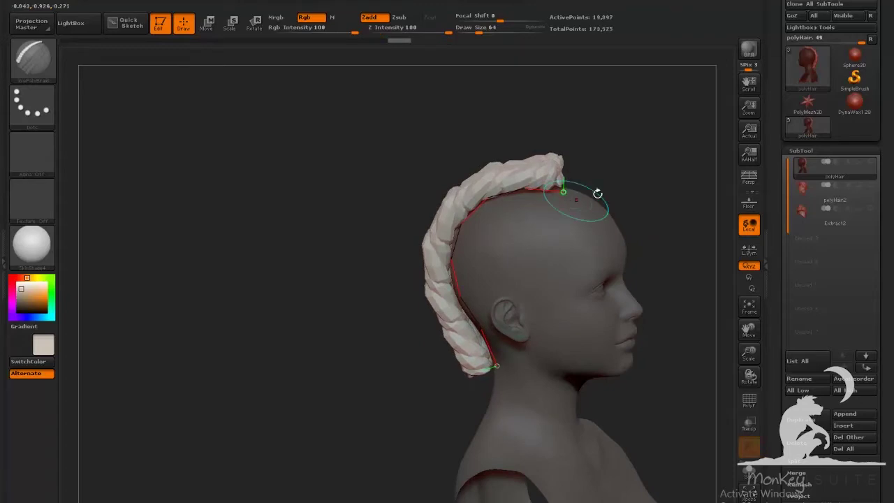
left_click_drag(646, 199, 555, 214)
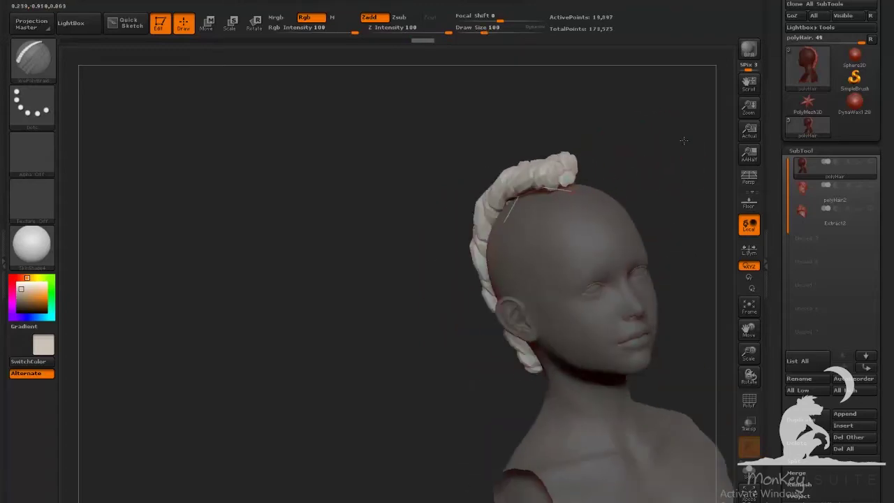
- Show all the hair subtools again and inspect the braid's fit from the sides and back
left_click_drag(682, 140, 674, 172)
left_click(870, 161)
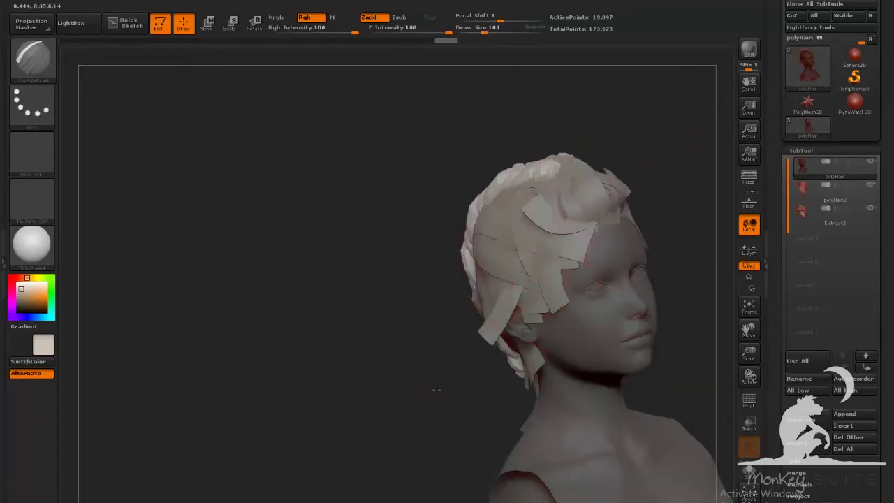
left_click_drag(435, 390, 650, 354)
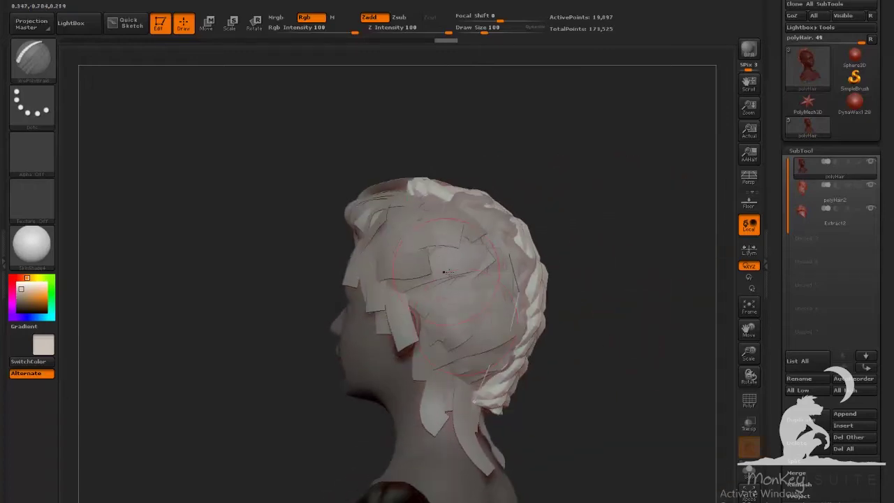
left_click_drag(633, 299, 508, 301)
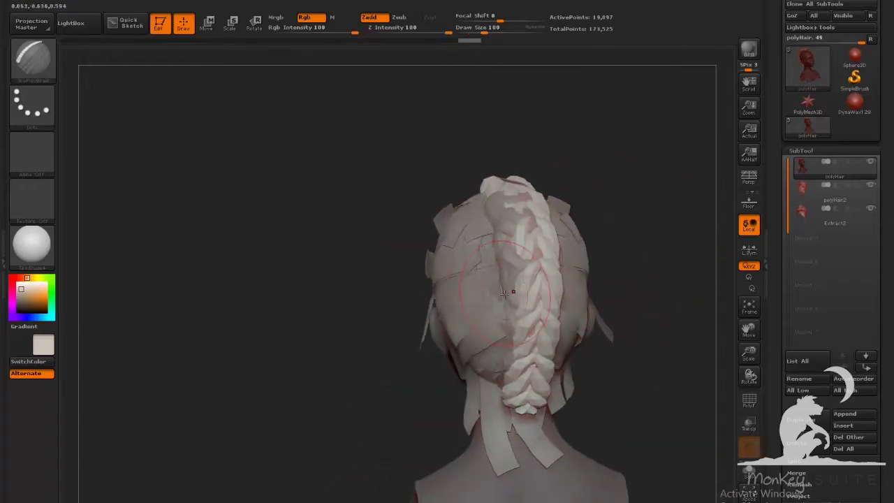
- With the Move brush at a draw size of 192, pull the braid outward along the crown and back of the head
key("b")
key("m")
key("v")
left_click_drag(485, 32, 493, 32)
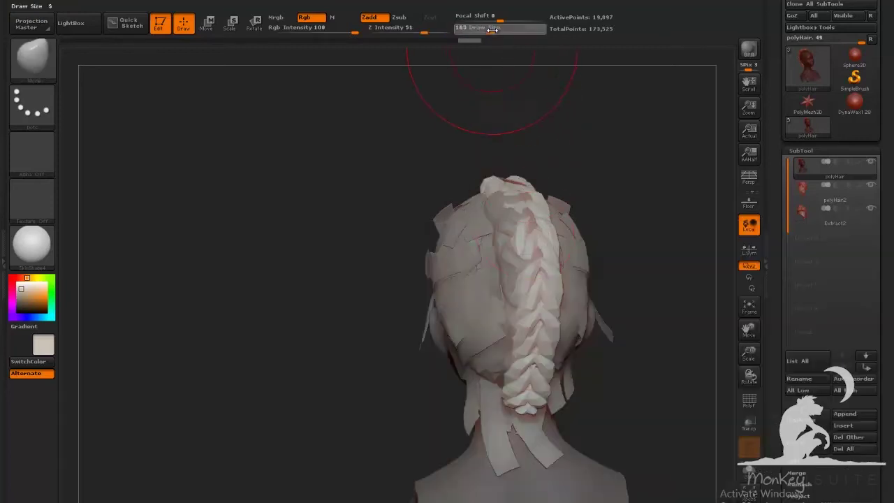
left_click_drag(606, 202, 518, 247)
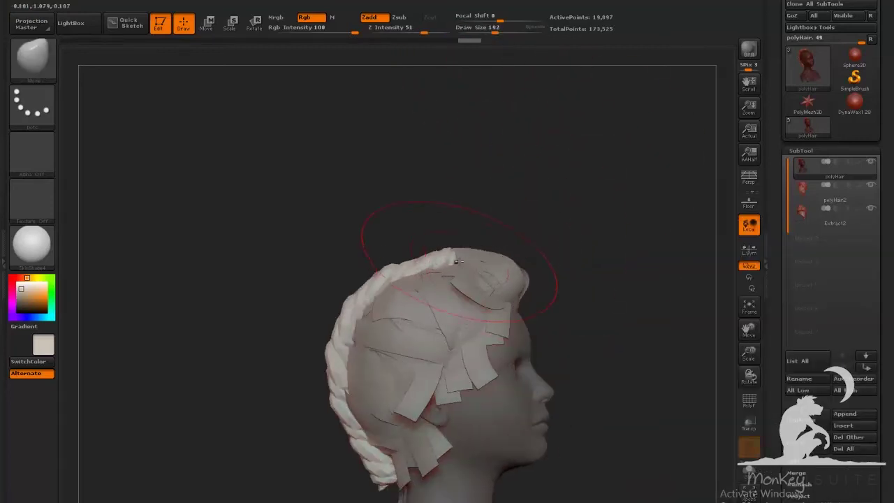
left_click_drag(383, 281, 377, 274)
left_click_drag(355, 319, 346, 314)
left_click_drag(343, 353, 336, 378)
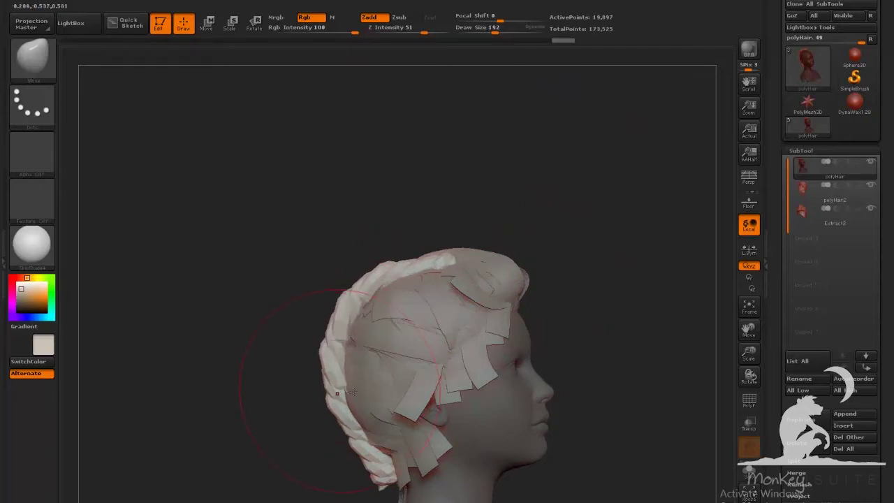
- Reshape the lower part of the braid above the nape with the Move brush and check it from behind
left_click_drag(598, 363, 615, 279, "alt")
left_click_drag(615, 279, 561, 304)
left_click_drag(389, 366, 367, 333)
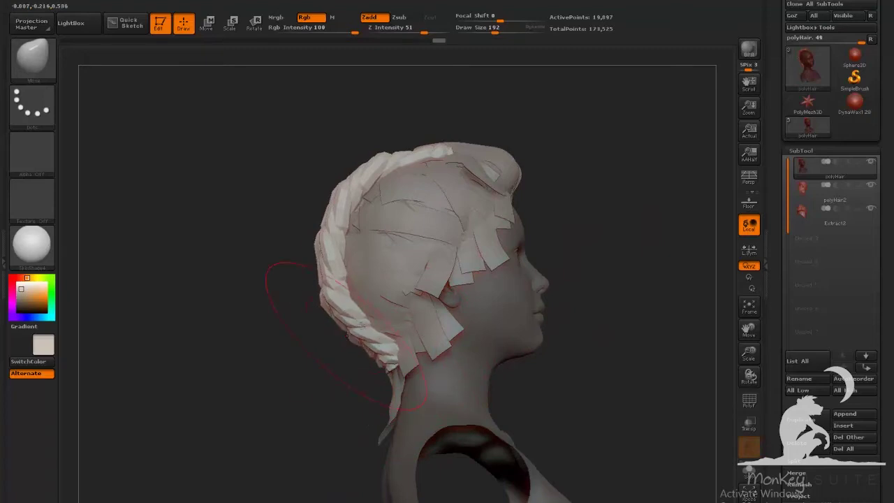
left_click_drag(299, 280, 509, 283)
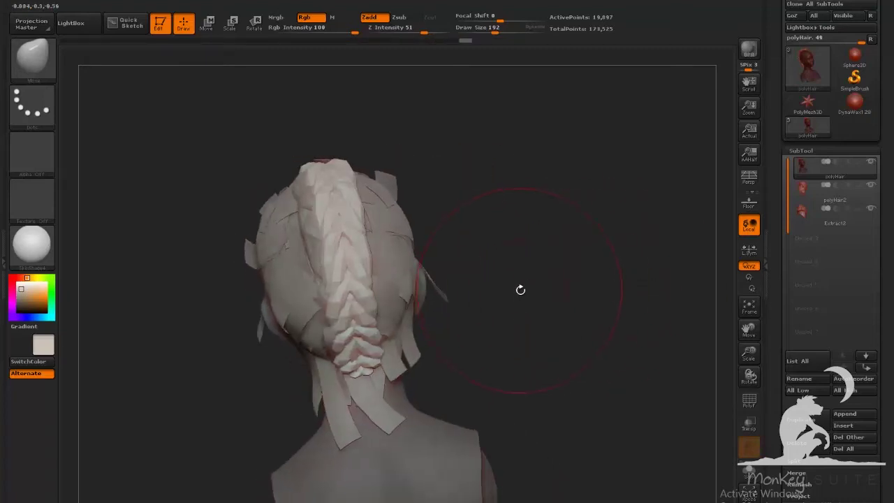
- Thicken the braid over the crown and back of the head with the Inflat brush
key("b")
key("i")
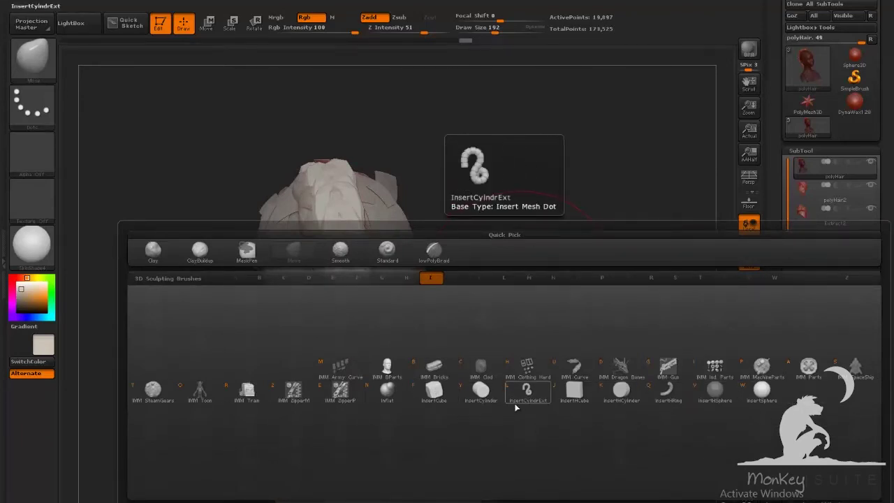
left_click(386, 395)
mouse_move(533, 259)
left_mouse_down()
mouse_move(538, 266)
mouse_move(338, 215)
left_mouse_up()
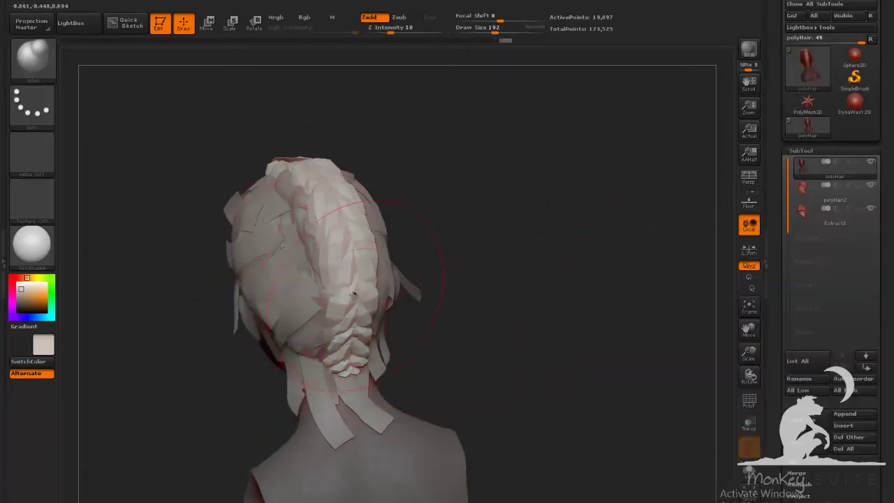
left_click_drag(470, 183, 467, 264)
left_click_drag(482, 183, 495, 200)
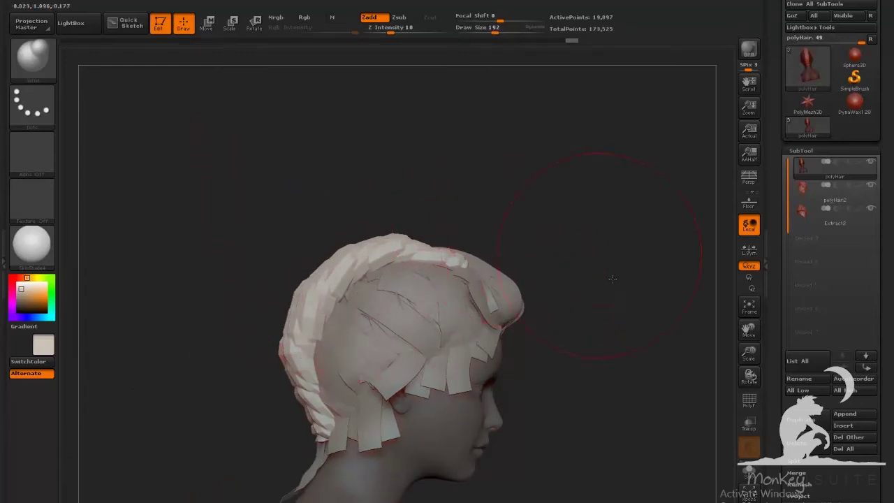
left_click_drag(612, 278, 377, 288)
left_click_drag(528, 236, 500, 259)
left_click_drag(579, 306, 489, 290)
- Hide the Extract2 subtool and reshape the thickened braid along the back of the head with the Move brush
left_click(870, 210)
left_click(453, 313)
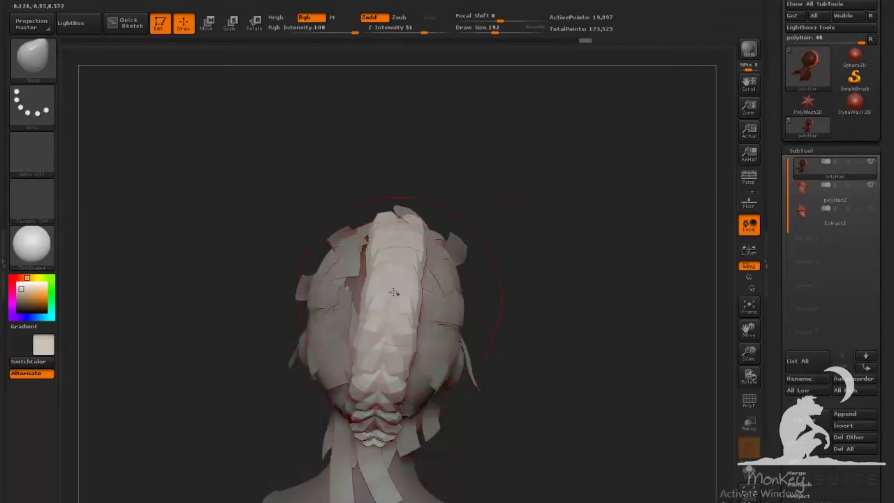
left_click_drag(394, 326, 373, 351)
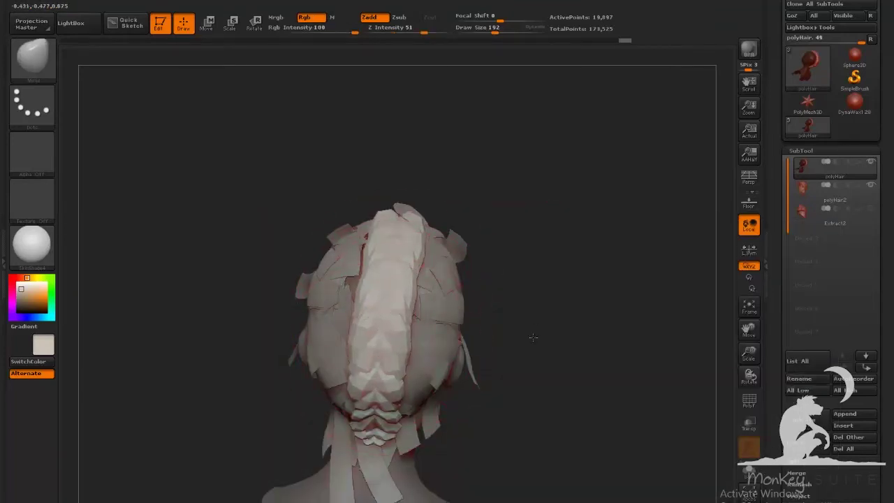
left_click_drag(532, 337, 530, 381)
left_click_drag(574, 220, 468, 190)
left_click_drag(338, 347, 354, 298)
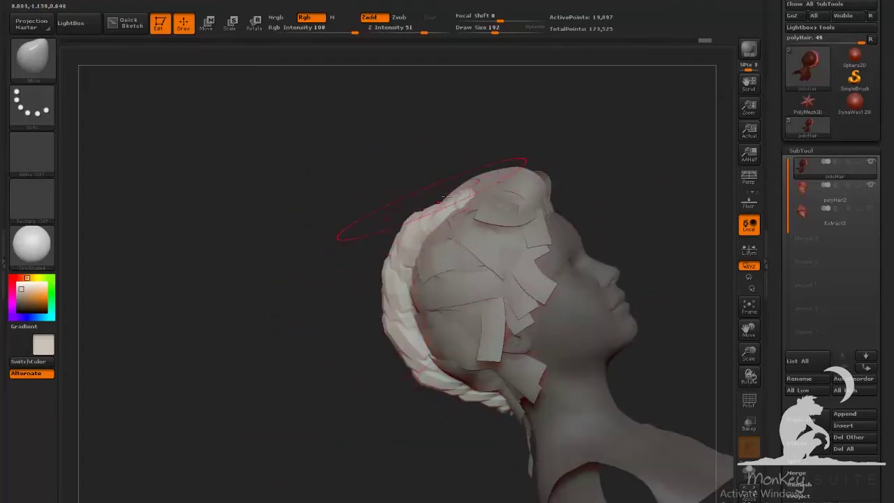
- Select the polyHair2 subtool and adjust the hair strips beside the braid with the Move brush at a draw size of 126
left_click(804, 194)
left_click_drag(629, 175, 545, 154)
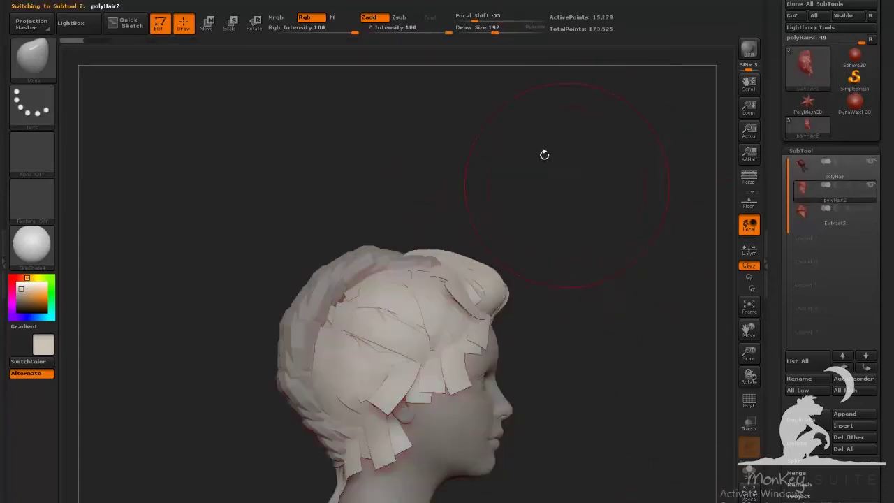
left_click_drag(494, 32, 486, 33)
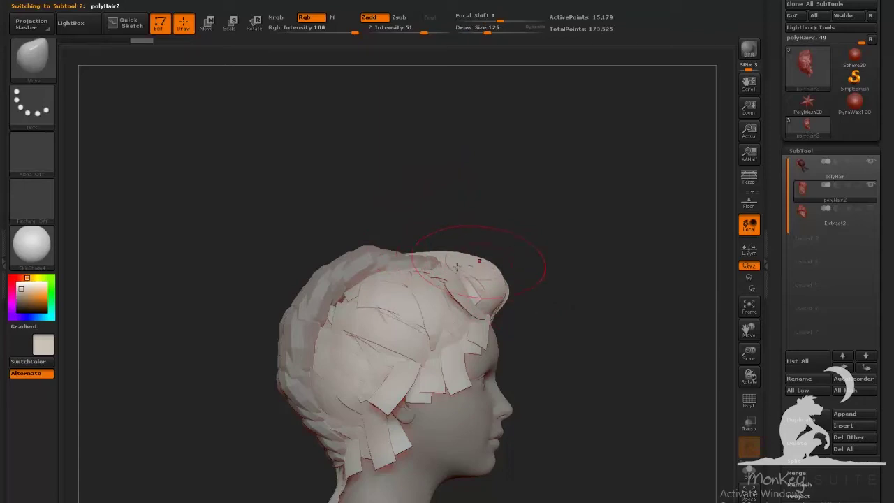
mouse_move(597, 268)
left_mouse_down()
mouse_move(542, 286)
mouse_move(451, 276)
mouse_move(540, 237)
left_mouse_up()
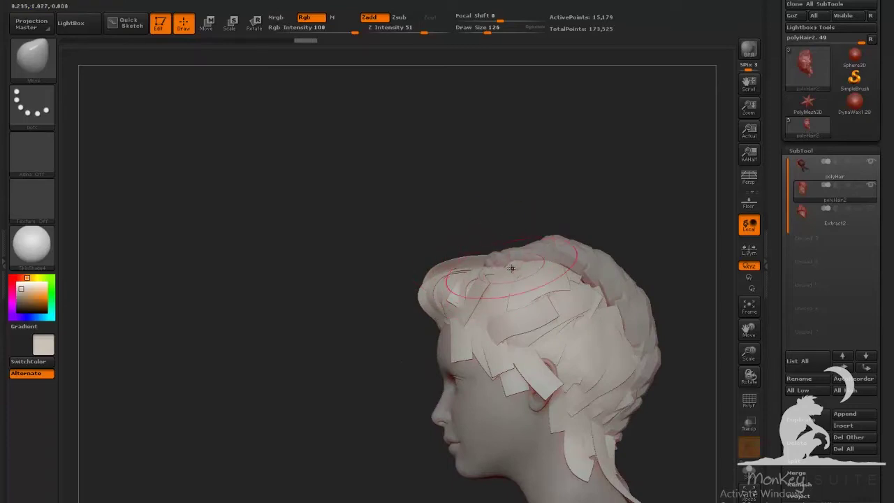
mouse_move(644, 233)
left_mouse_down()
mouse_move(594, 244)
mouse_move(626, 222)
mouse_move(624, 279)
left_mouse_up()
key("f")
left_click_drag(371, 306, 600, 305)
- Switch back to the polyHair subtool and adjust the braid's lower end at the nape
left_click(803, 171)
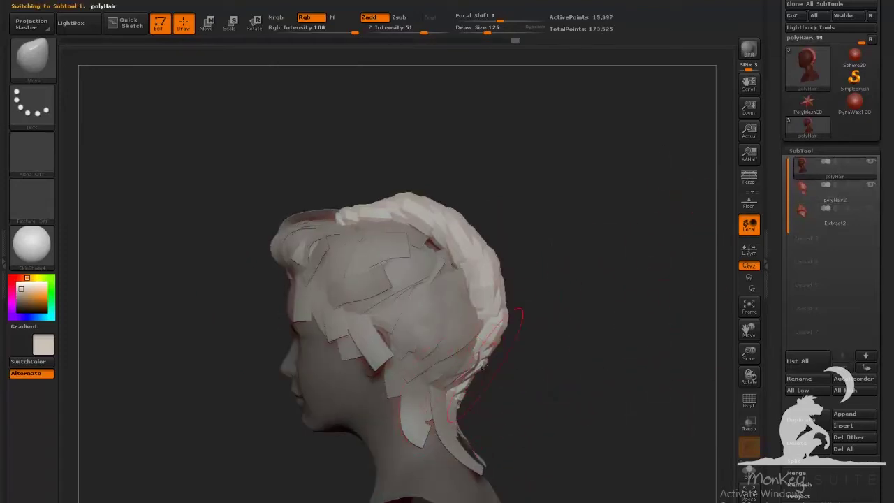
left_click_drag(551, 361, 528, 395)
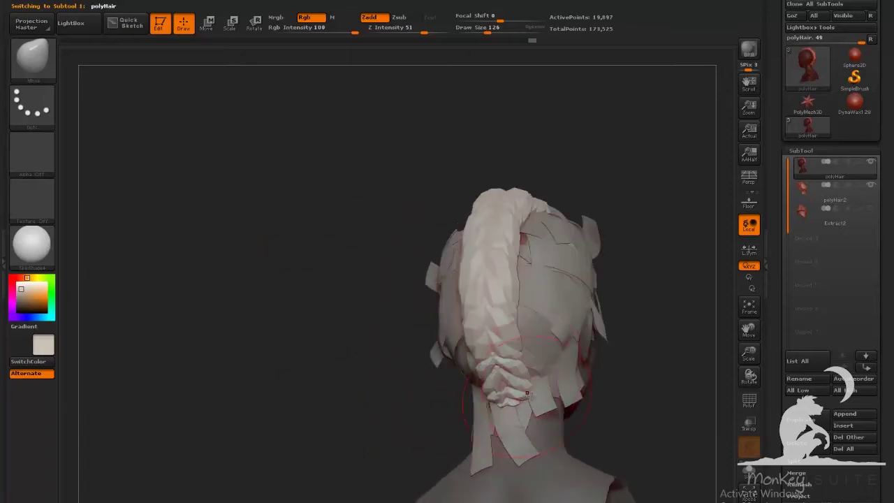
mouse_move(629, 356)
left_mouse_down()
mouse_move(640, 391)
mouse_move(660, 383)
mouse_move(594, 334)
mouse_move(652, 331)
mouse_move(599, 335)
mouse_move(599, 299)
left_mouse_up()
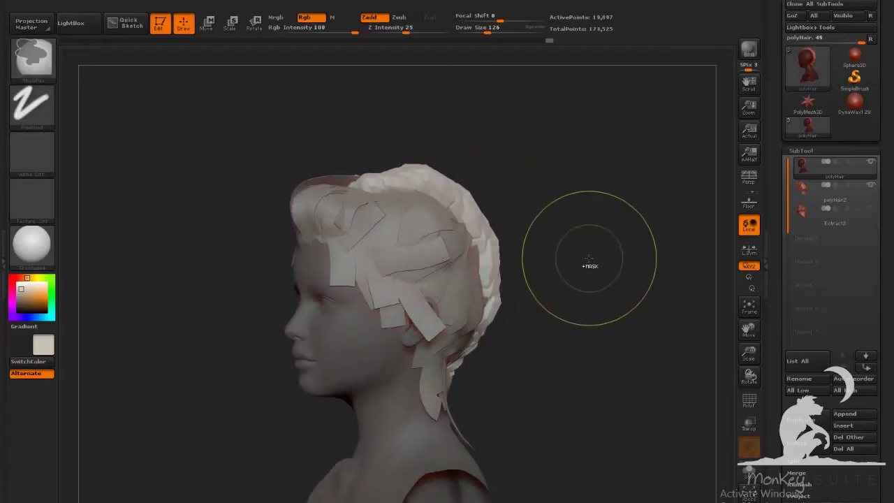
- Clear the mask on the head and hide every subtool except polyHair
left_click(590, 260, "ctrl")
left_click(870, 162)
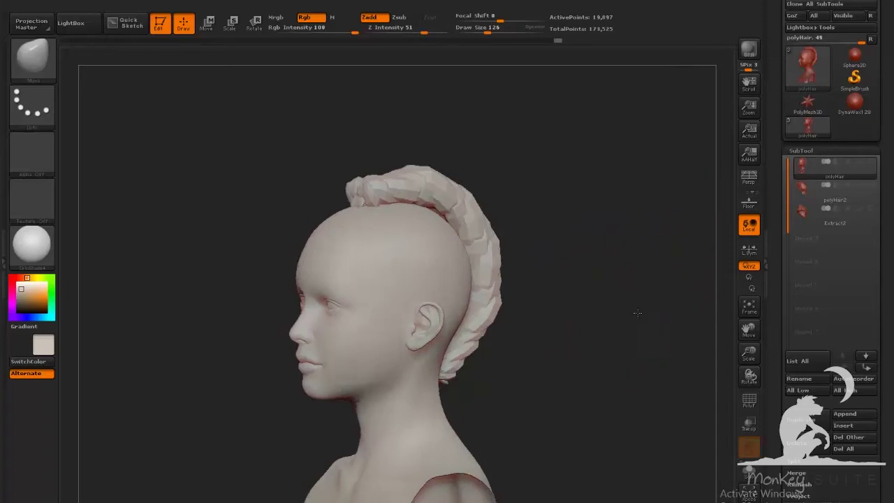
left_click_drag(607, 311, 713, 283)
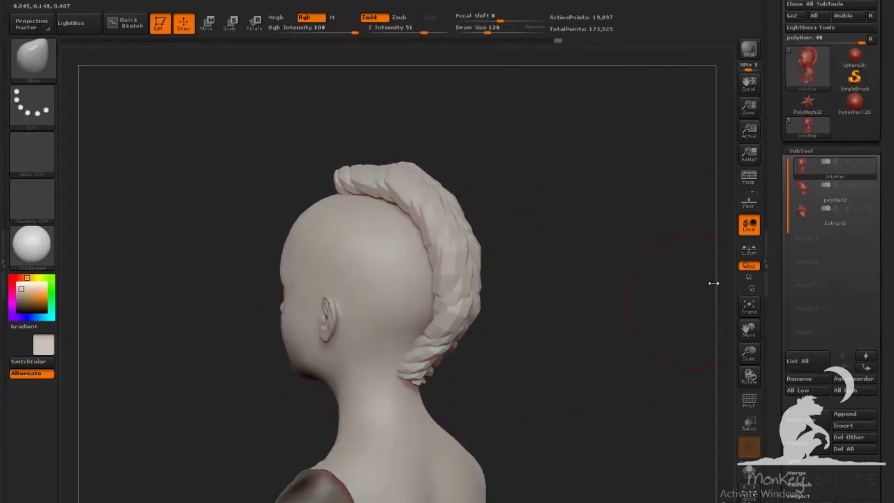
- Turn on the polyframe display and isolate the braid's polygroup from the head
left_click(814, 151)
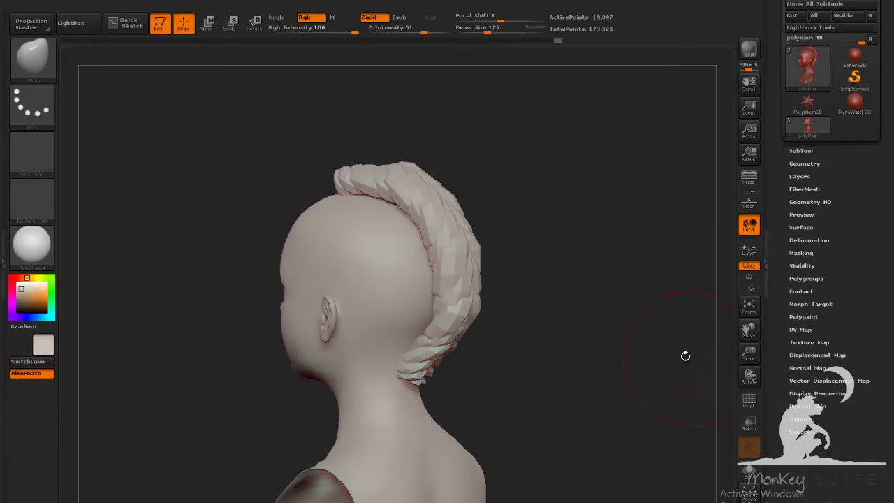
key("shift+f")
mouse_move(638, 349)
left_mouse_down()
mouse_move(615, 362)
mouse_move(653, 339)
left_mouse_up()
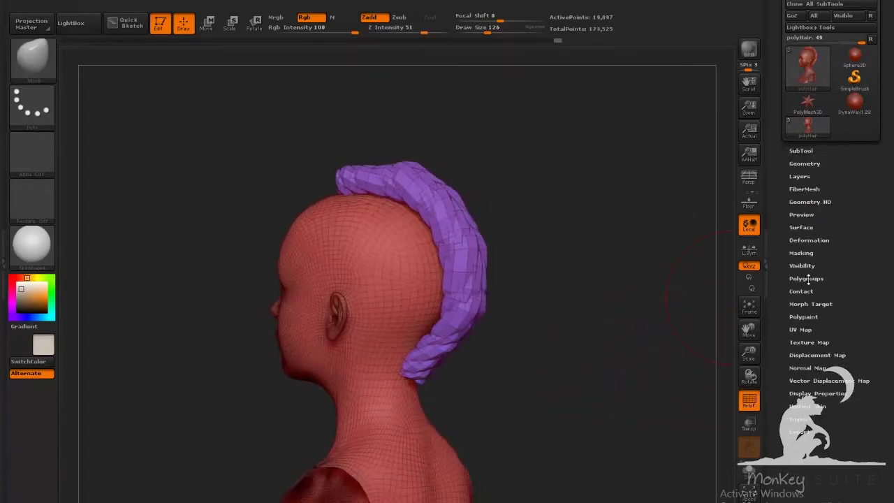
left_click(425, 293, "ctrl+shift")
left_click(637, 323, "ctrl+shift")
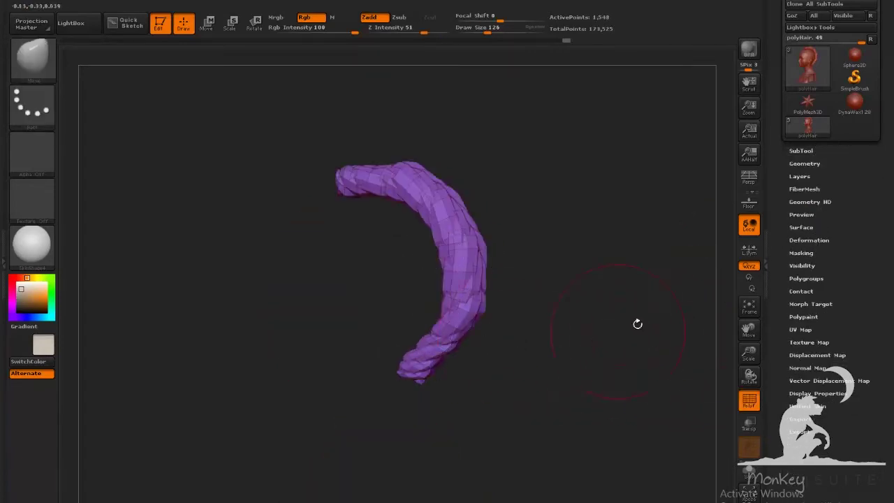
- Assign the visible braid to a single new polygroup with GroupVisible and unhide the head
left_click(809, 278)
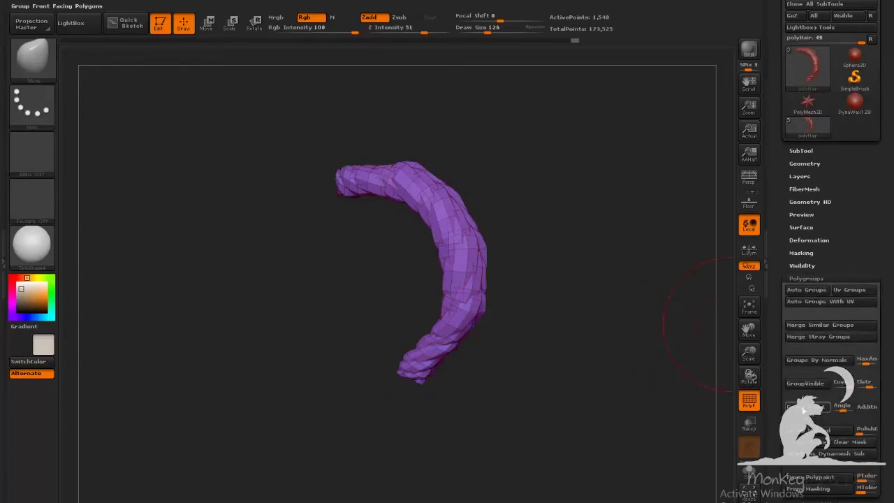
left_click(805, 383)
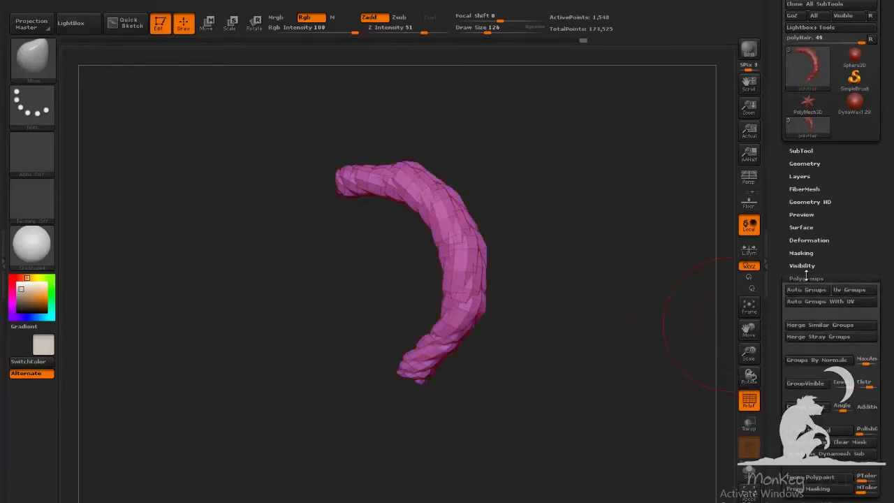
left_click(805, 278)
left_click(615, 314, "ctrl+shift")
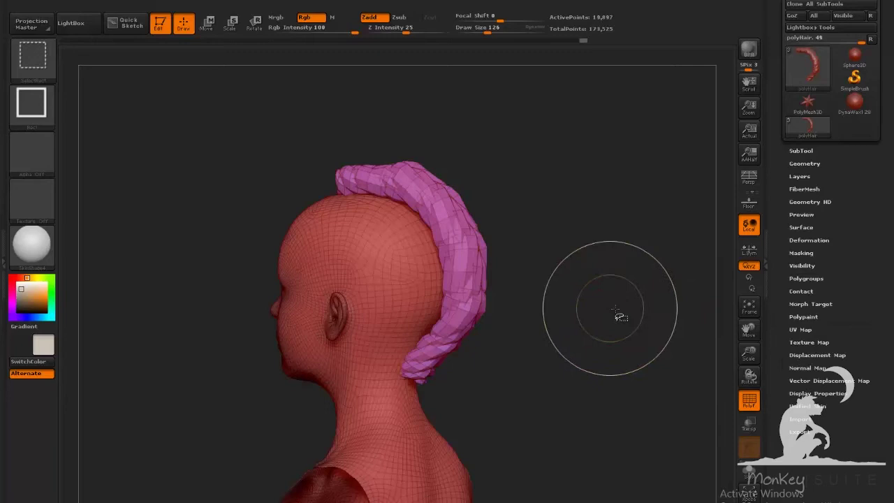
- Split the braid from the head into its own subtool with Groups Split, accepting the operation with Always OK
left_click(801, 151)
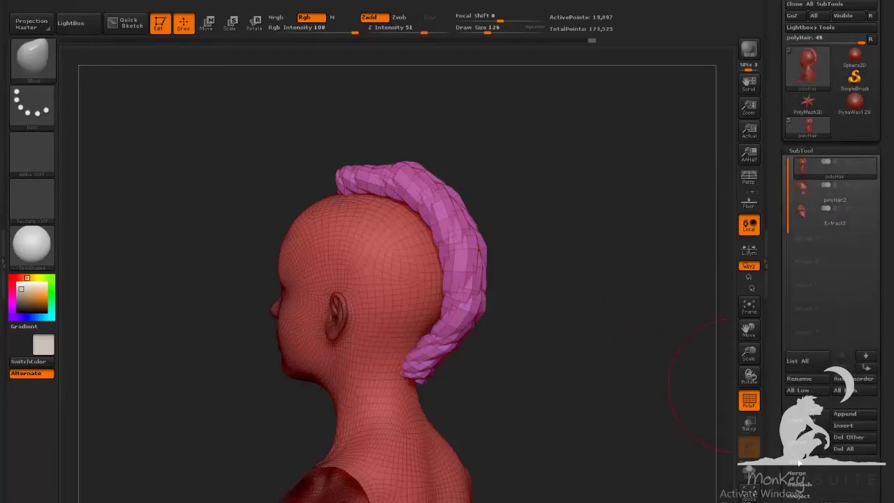
left_click(799, 463)
left_click(850, 475)
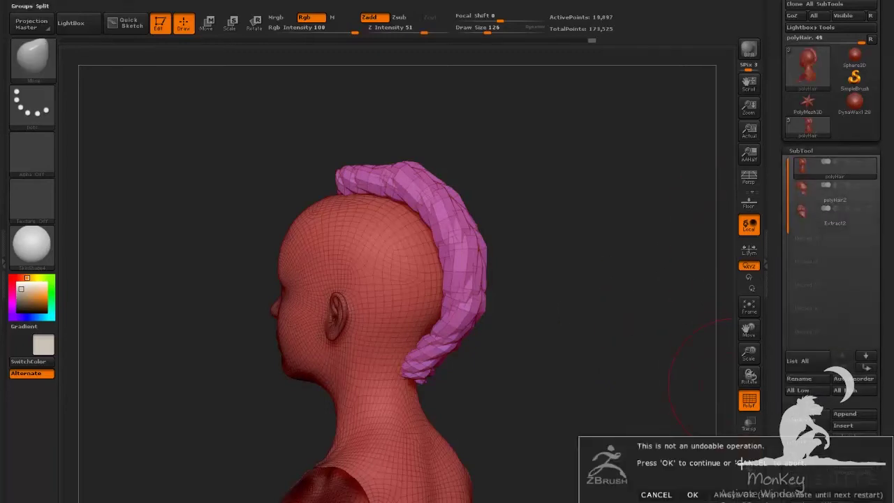
left_click(713, 494)
- Select the separated braid subtool polyHair and show all the other subtools again
left_click_drag(590, 357, 725, 271)
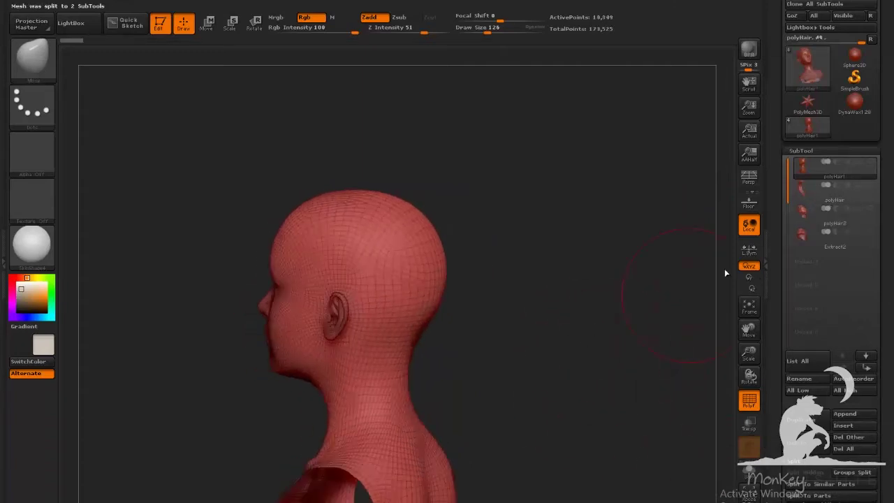
left_click(802, 193)
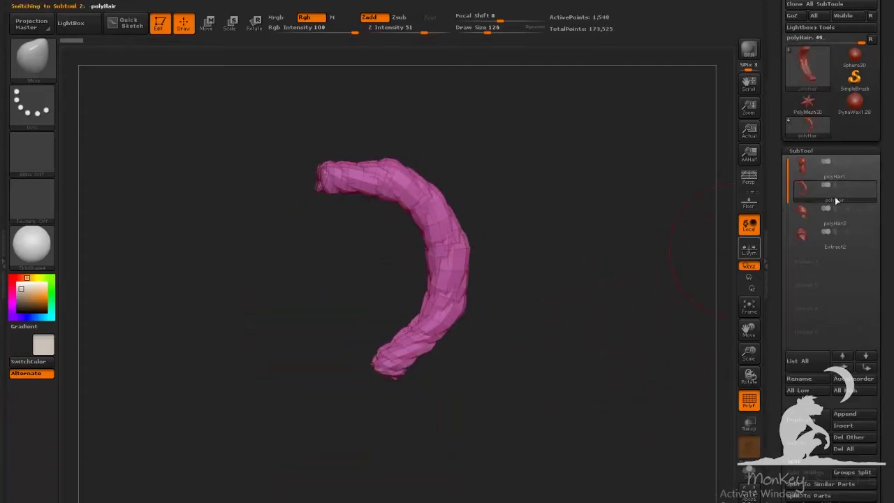
left_click(870, 185)
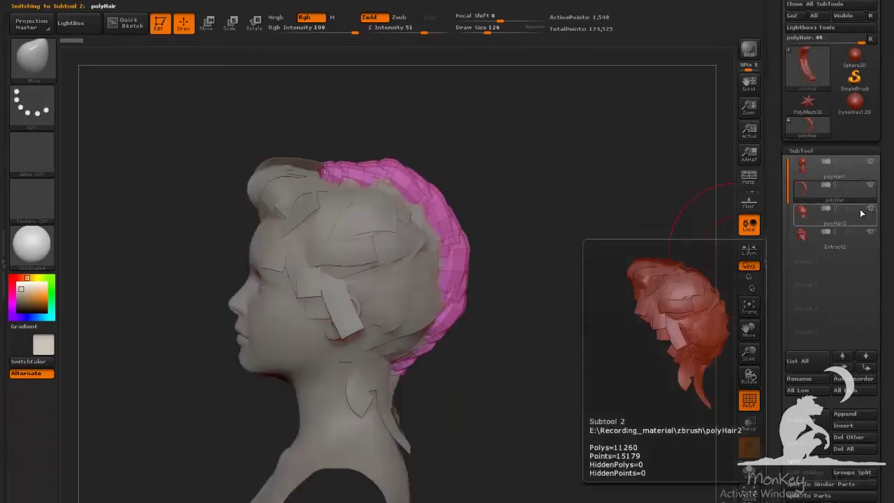
- Turn off the polyframe display and hide every subtool except the braid
left_click_drag(635, 289, 608, 335)
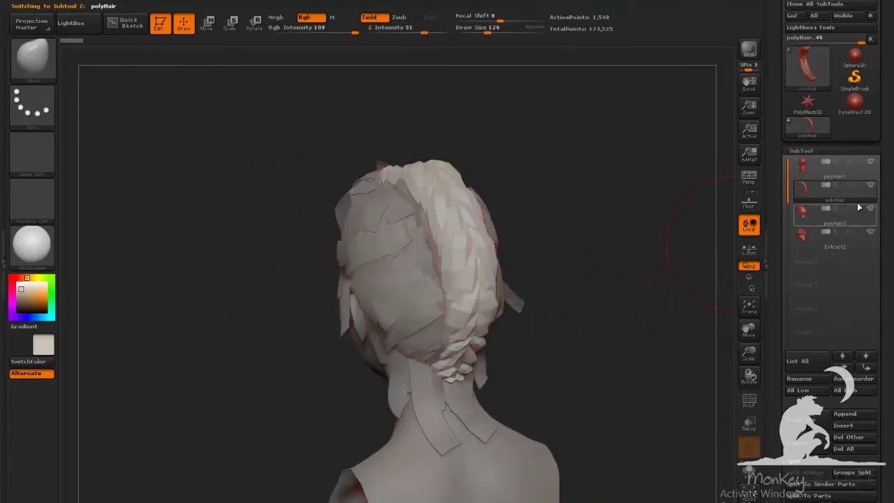
left_click(871, 187)
left_click_drag(667, 332, 581, 306)
- Subdivide the braid once with smoothing and delete its lower subdivision level
left_click(803, 152)
left_click(804, 163)
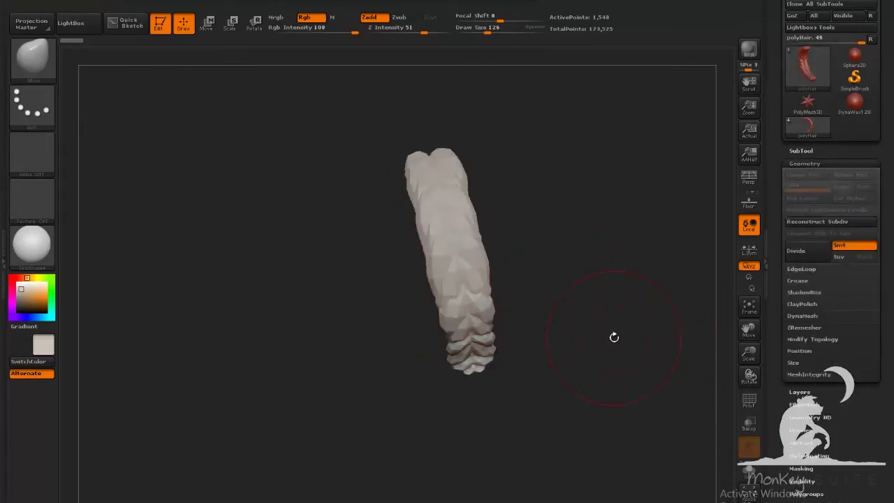
left_click_drag(614, 337, 698, 251)
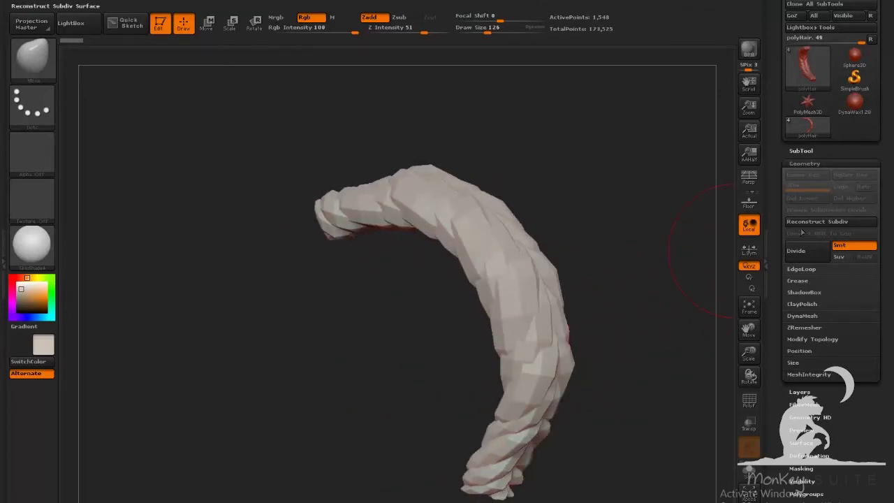
left_click(799, 252)
left_click_drag(668, 345, 653, 360)
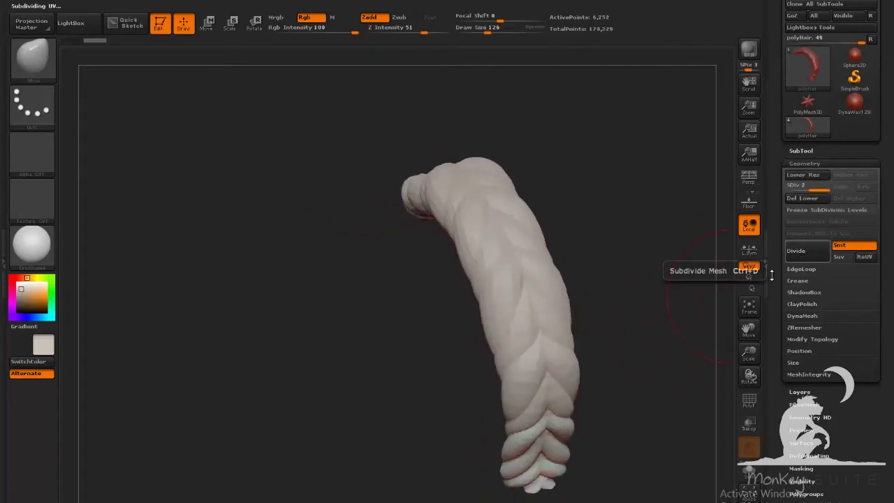
left_click_drag(688, 297, 637, 342)
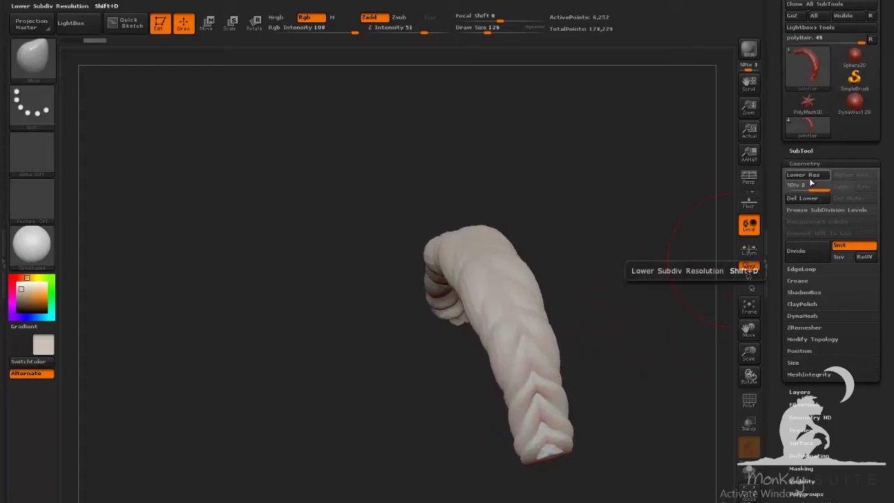
left_click(804, 198)
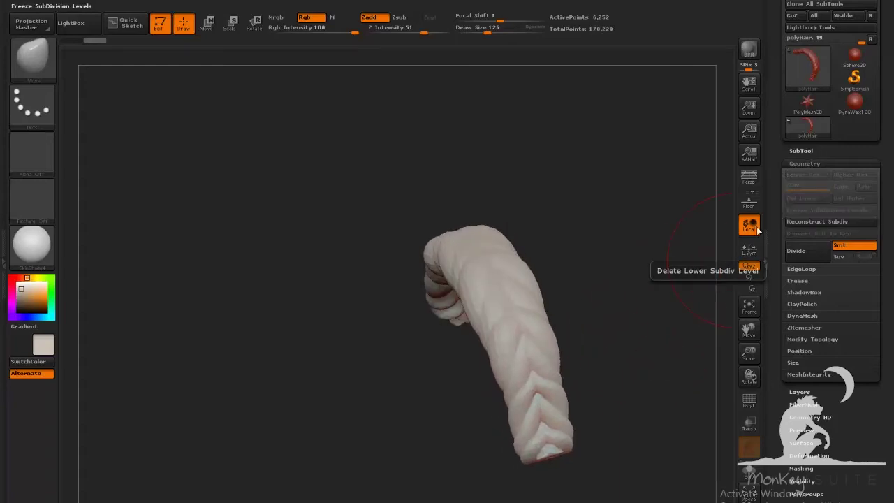
- Show all the subtools again and hide Extract2 and the polyHair1 head, leaving only the braid and the polyHair2 strips visible
left_click(811, 163)
left_click(805, 150)
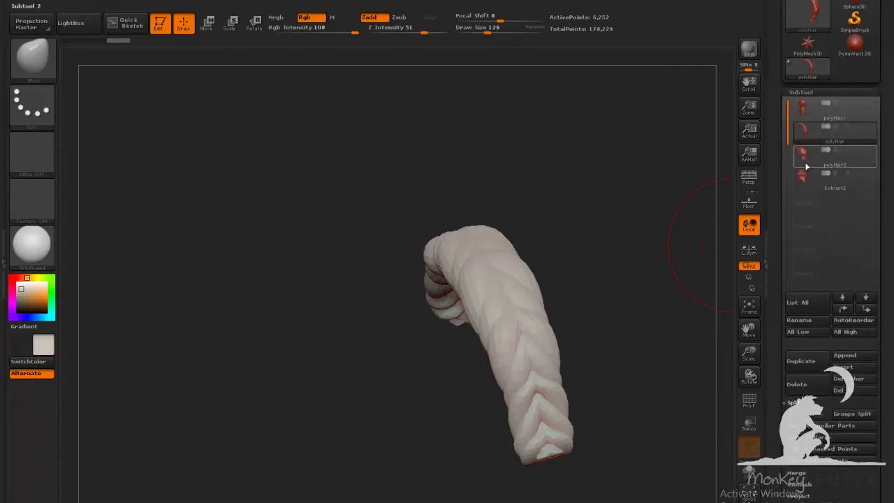
mouse_move(799, 154)
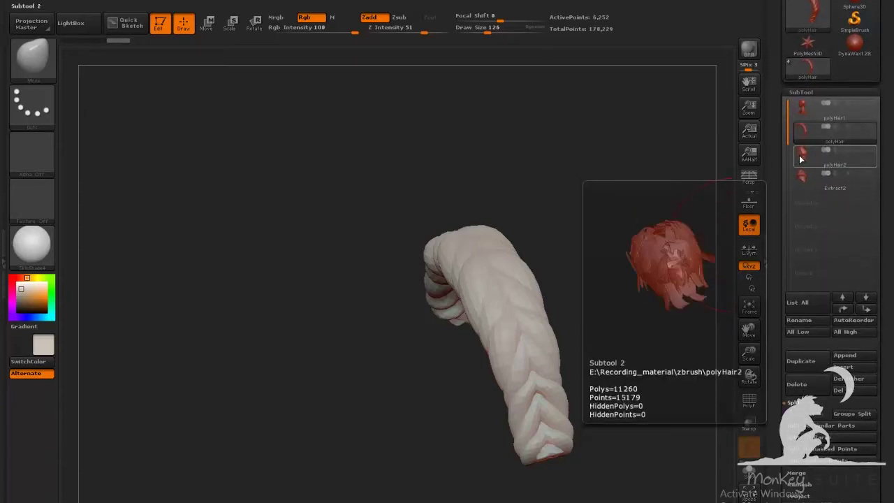
left_click(870, 128)
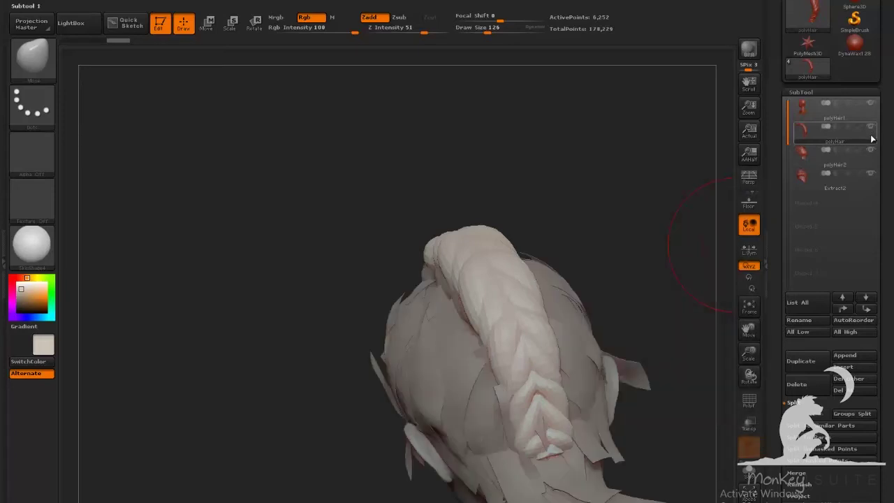
left_click(872, 171)
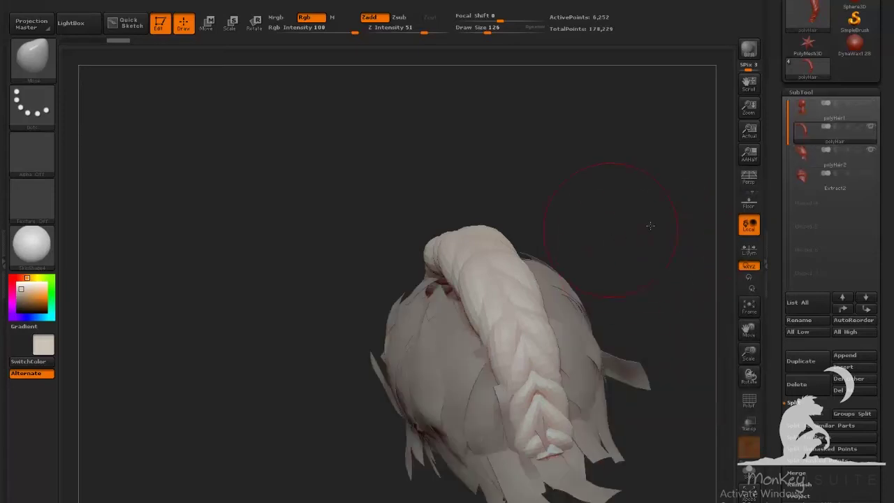
left_click(870, 103)
left_click_drag(598, 249, 657, 224)
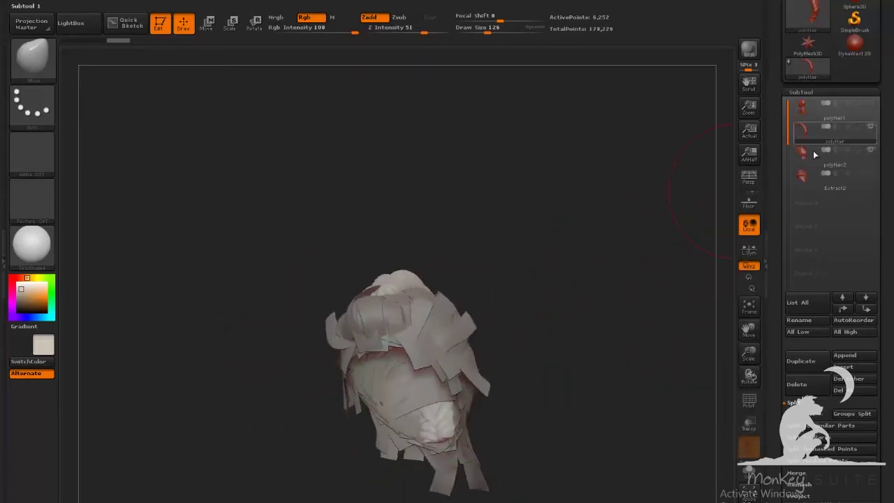
- Reshape the braid with the Move brush at draw size 126 so it sits closely against the surrounding hair strips
left_click_drag(635, 303, 475, 325)
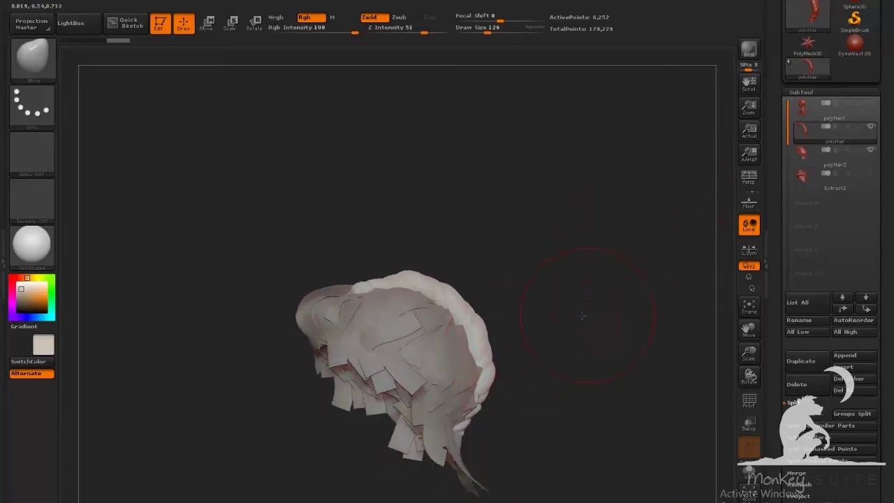
left_click_drag(582, 315, 556, 277)
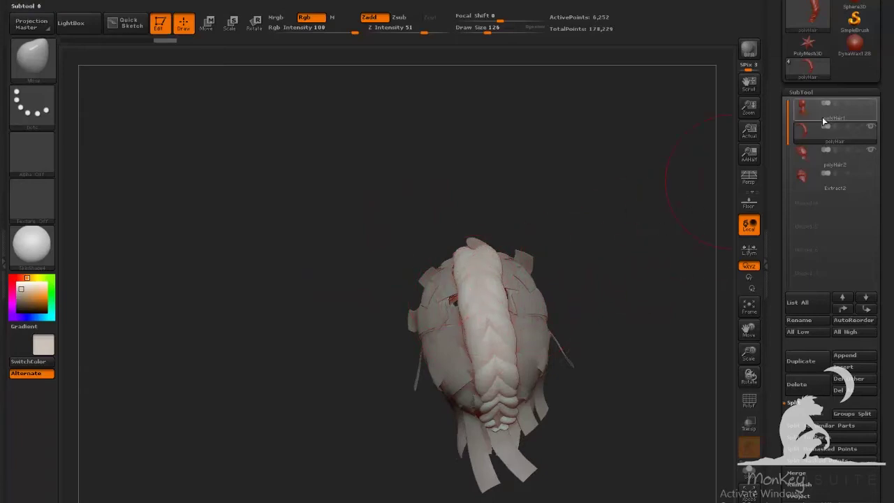
mouse_move(698, 272)
left_mouse_down()
mouse_move(652, 269)
mouse_move(598, 319)
mouse_move(678, 329)
mouse_move(563, 337)
mouse_move(580, 355)
mouse_move(632, 351)
mouse_move(587, 359)
mouse_move(590, 279)
mouse_move(525, 375)
mouse_move(538, 373)
mouse_move(544, 407)
mouse_move(595, 354)
mouse_move(610, 305)
left_mouse_up()
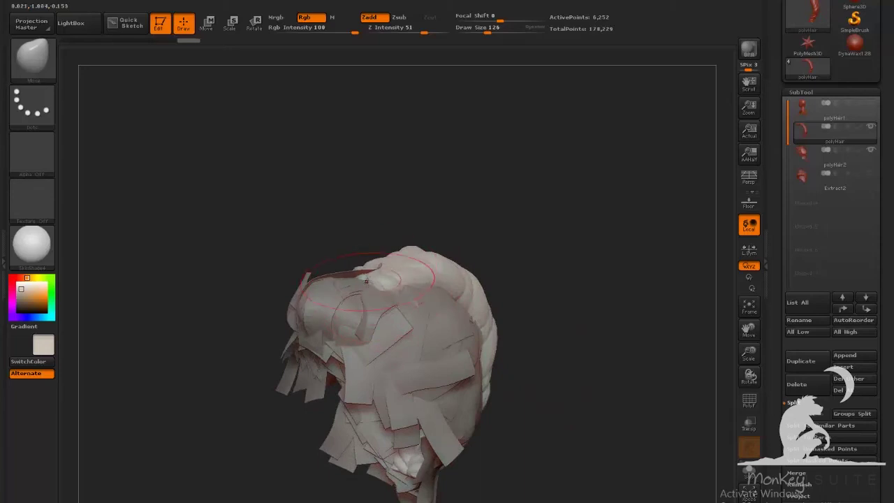
left_click_drag(463, 288, 569, 392)
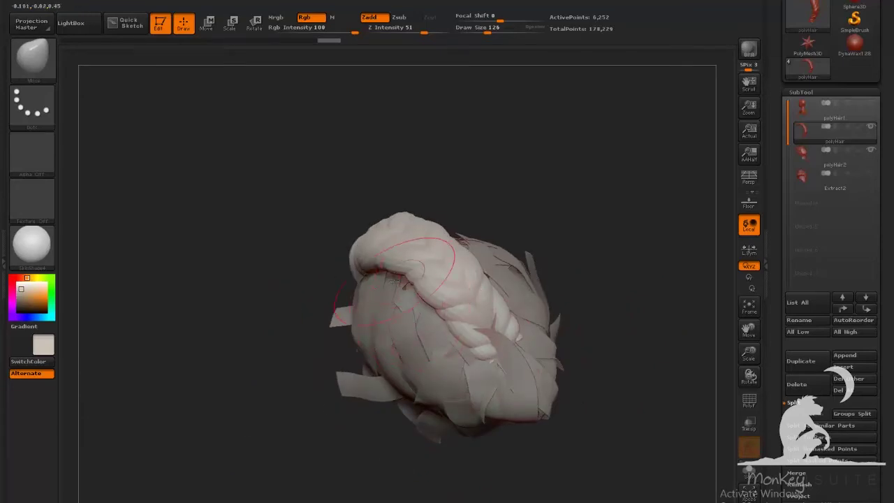
mouse_move(552, 235)
left_mouse_down()
mouse_move(588, 223)
mouse_move(449, 258)
left_mouse_up()
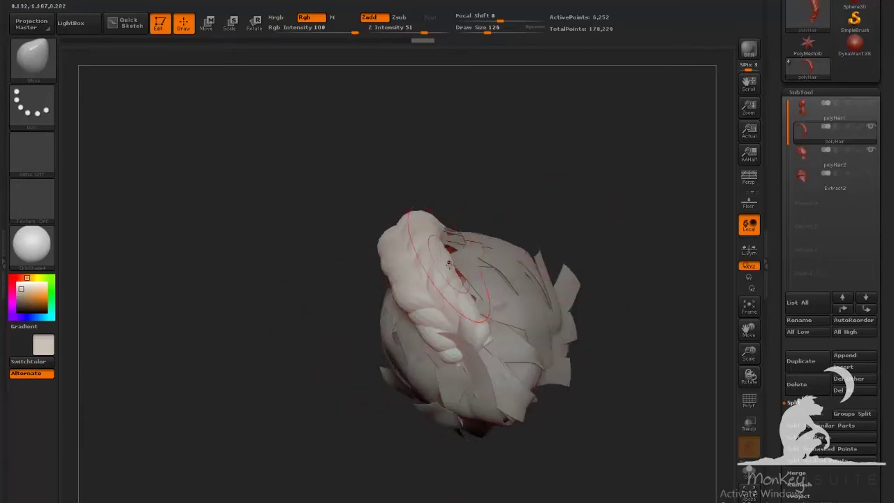
left_click_drag(603, 181, 523, 232)
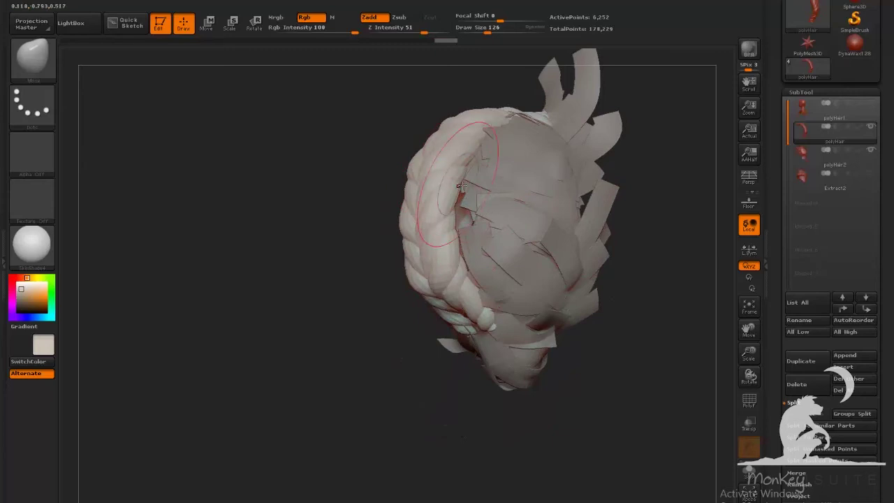
left_click_drag(383, 394, 571, 228)
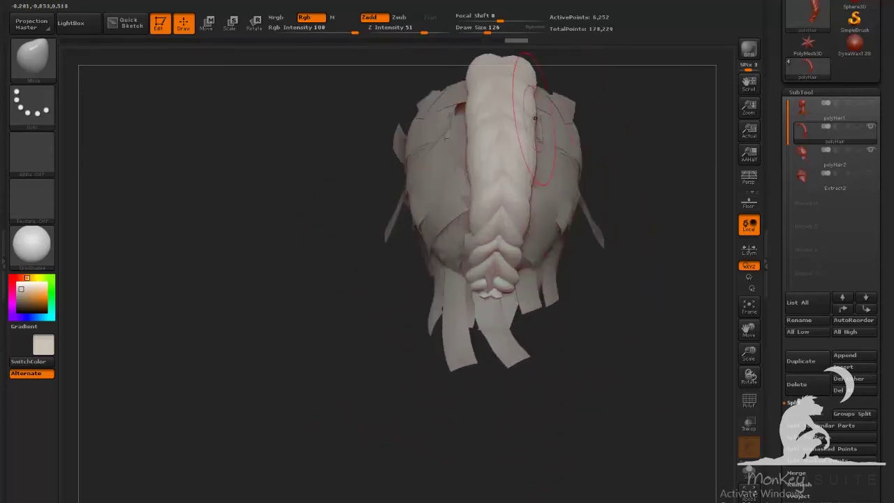
left_click_drag(619, 305, 581, 319)
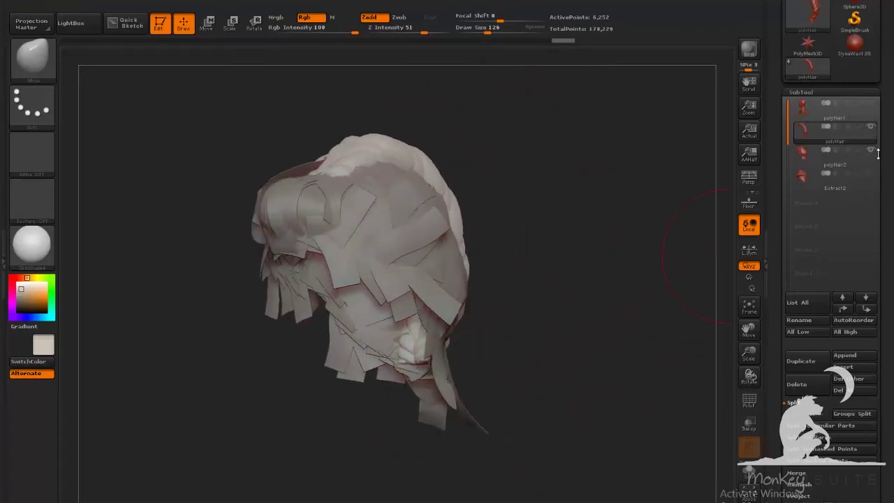
- Make all the subtools visible again and select the head subtool polyHair1
left_click(873, 128)
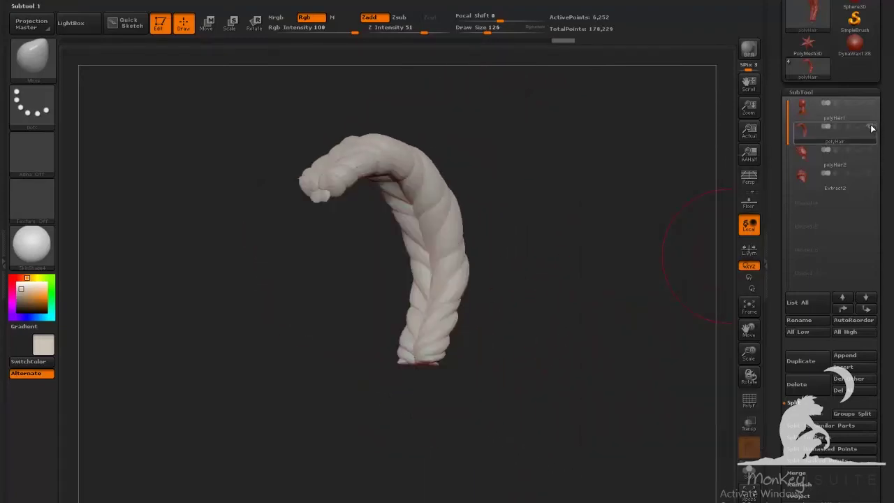
left_click(874, 130)
left_click_drag(583, 319, 566, 392)
left_click(465, 409, "alt")
- Examine the complete hairstyle from the back, sides and front to check how the braid fits the head
left_click_drag(612, 351, 379, 258)
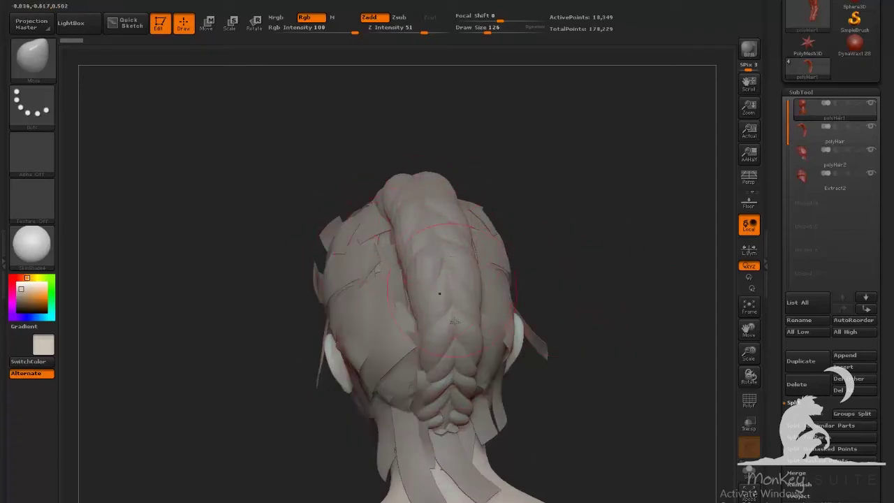
left_click_drag(647, 305, 411, 222)
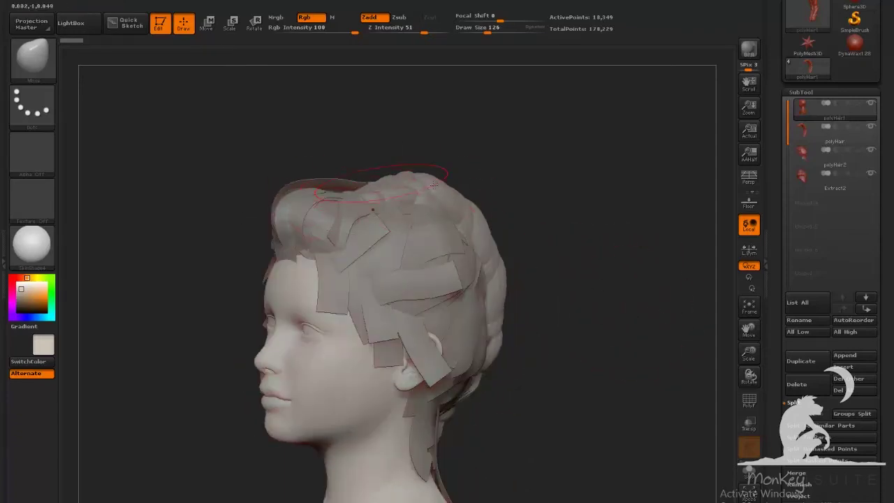
mouse_move(604, 313)
left_mouse_down()
mouse_move(598, 298)
mouse_move(493, 264)
left_mouse_up()
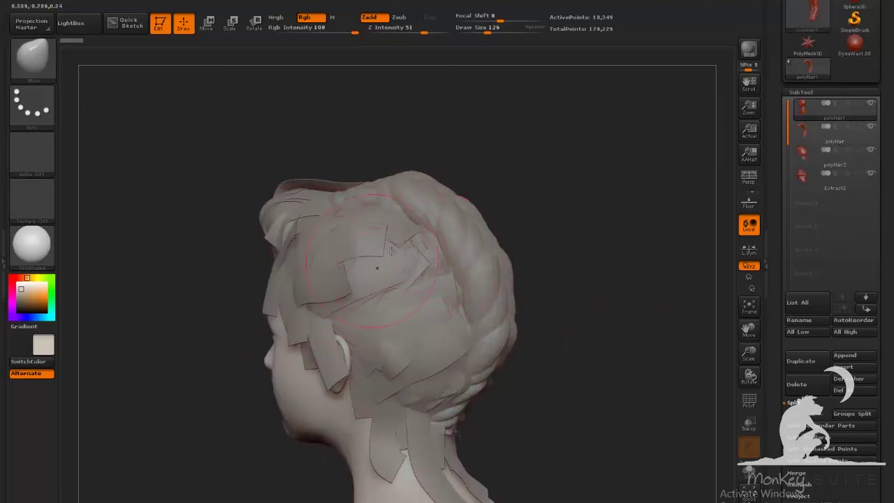
left_click_drag(653, 314, 598, 317)
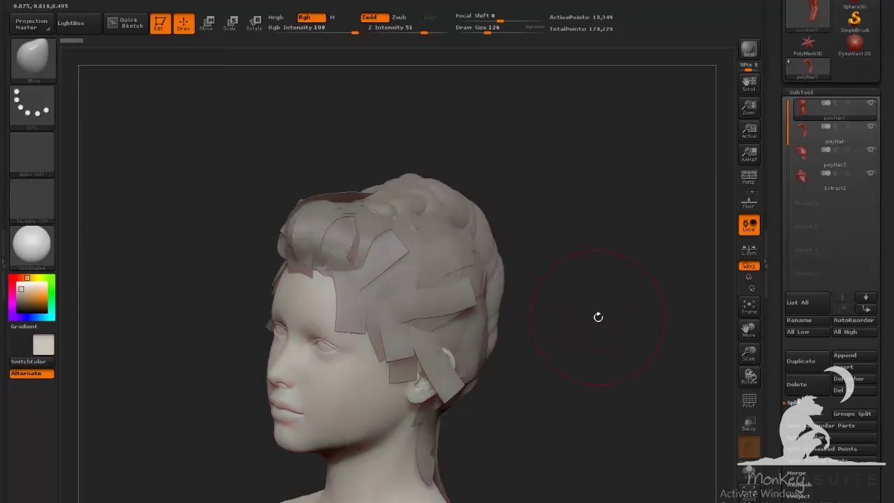
mouse_move(644, 333)
left_mouse_down()
mouse_move(612, 336)
mouse_move(609, 358)
mouse_move(581, 306)
mouse_move(611, 334)
mouse_move(587, 336)
left_mouse_up()
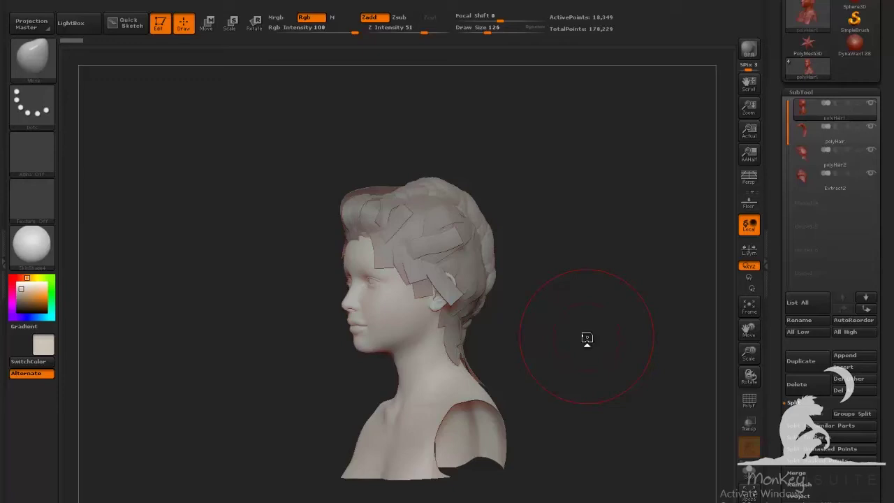
left_click_drag(587, 338, 595, 307)
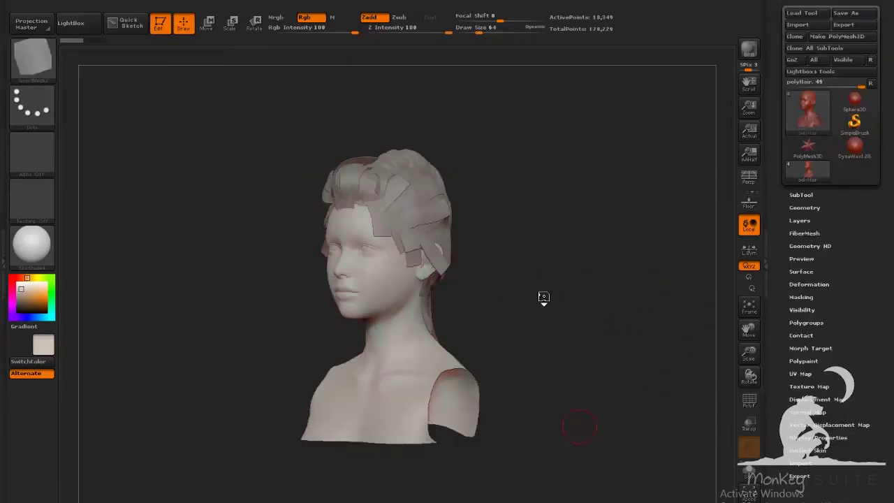
left_click_drag(543, 296, 555, 344)
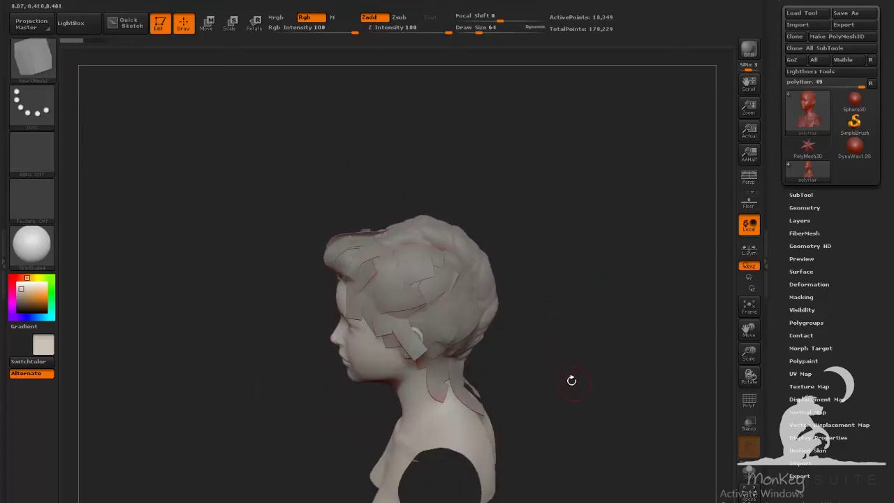
left_click_drag(571, 380, 576, 371)
- Hide the Extract2 subtool and check the hair around the braid for exposed areas of the head
left_click(801, 194)
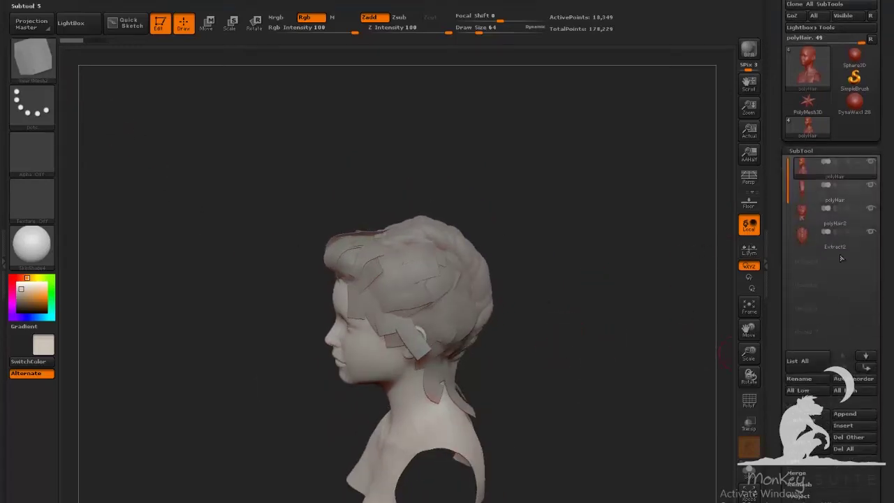
mouse_move(865, 233)
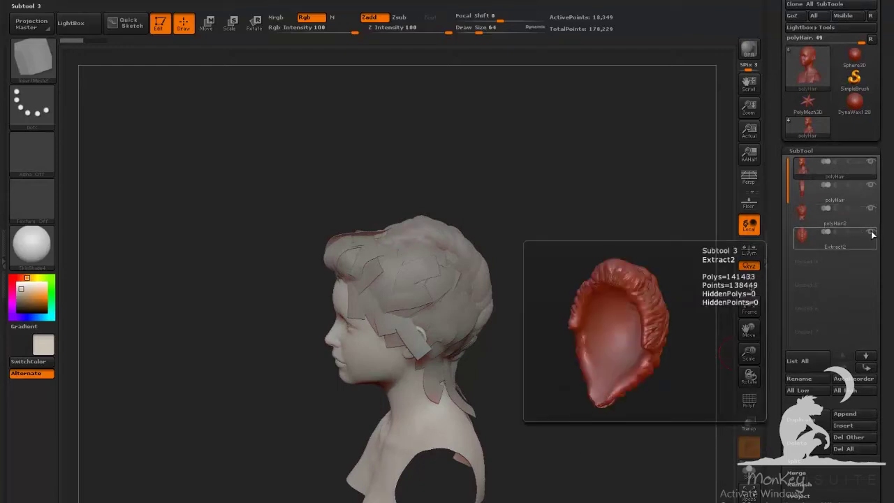
left_click_drag(549, 316, 372, 276)
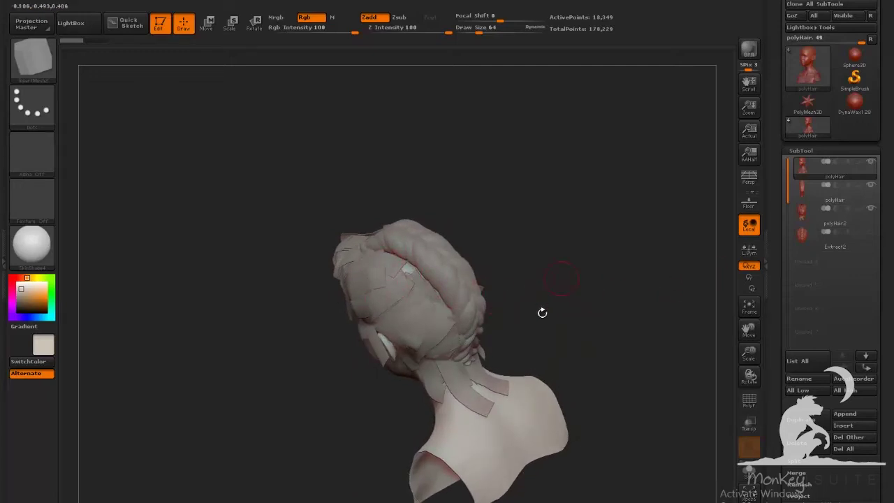
left_click_drag(542, 313, 512, 298)
left_click_drag(572, 271, 670, 231)
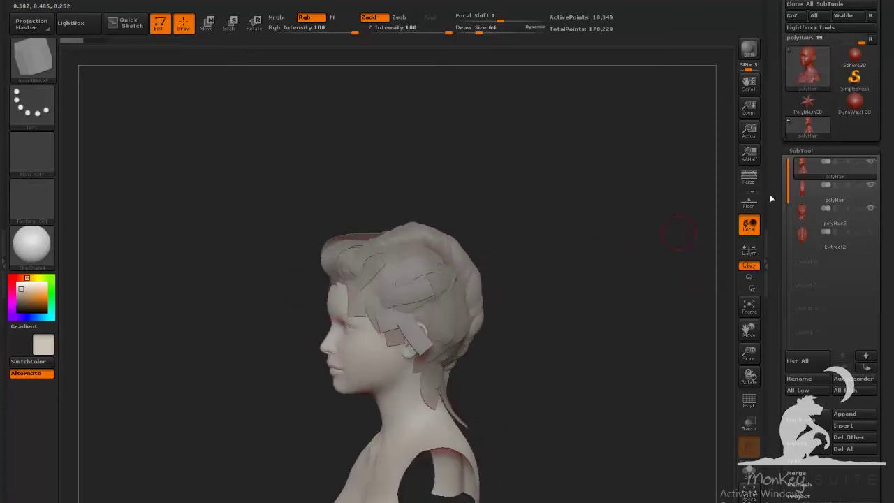
mouse_move(795, 183)
- Draw a hair strip over the exposed gap between the left side hair and the upper part of the braid
left_click_drag(592, 329, 510, 249)
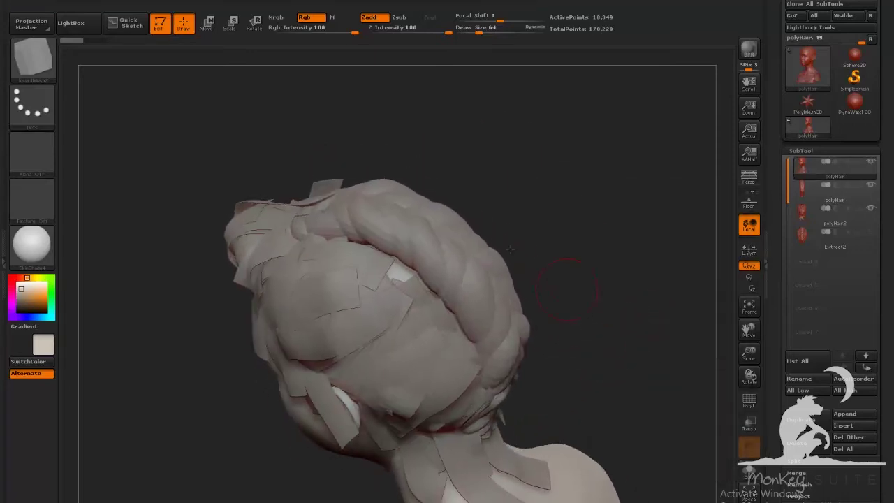
mouse_move(610, 239)
left_mouse_down()
mouse_move(441, 262)
mouse_move(468, 229)
left_mouse_up()
mouse_move(579, 225)
left_mouse_down()
mouse_move(591, 250)
mouse_move(589, 213)
left_mouse_up()
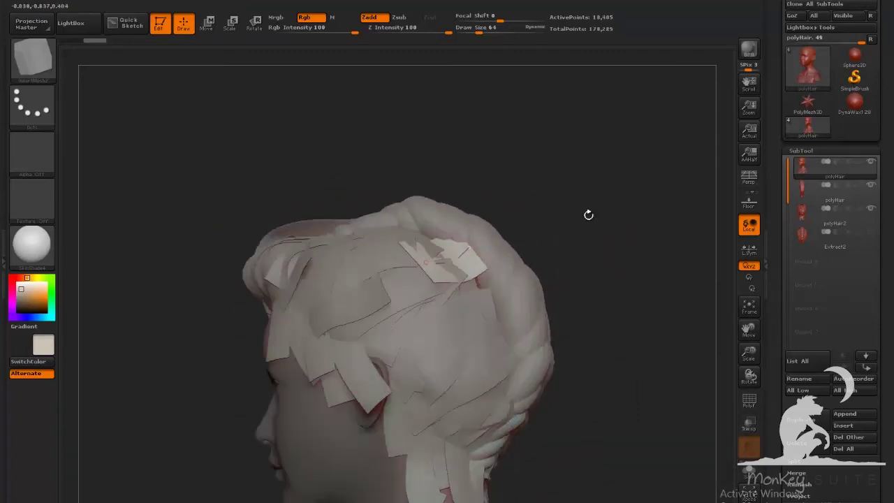
left_click_drag(662, 245, 606, 259)
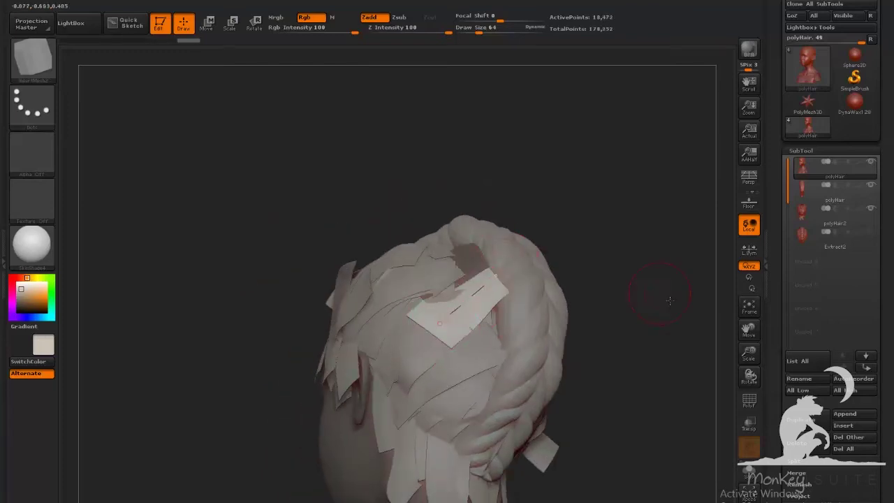
- Redraw the strip over the left-side gap and bend its curve so it runs up onto the braid's edge
left_click_drag(669, 301, 551, 317)
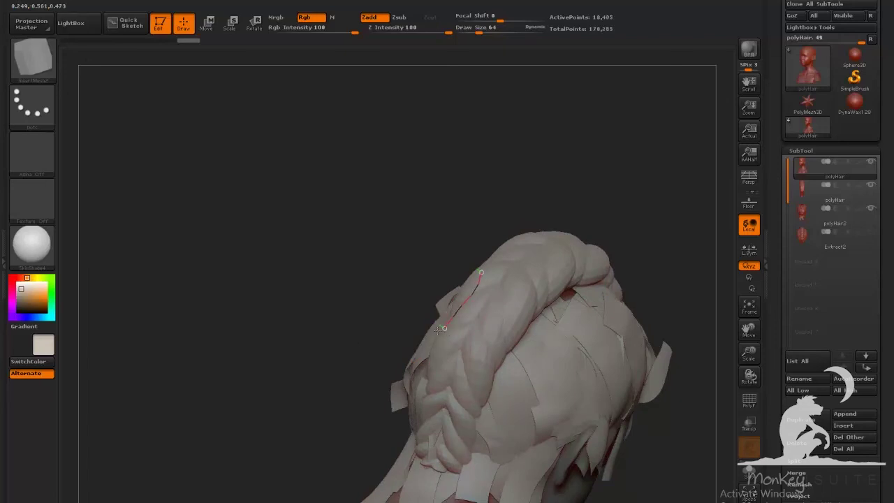
left_click_drag(438, 330, 431, 331)
left_click_drag(237, 300, 294, 267)
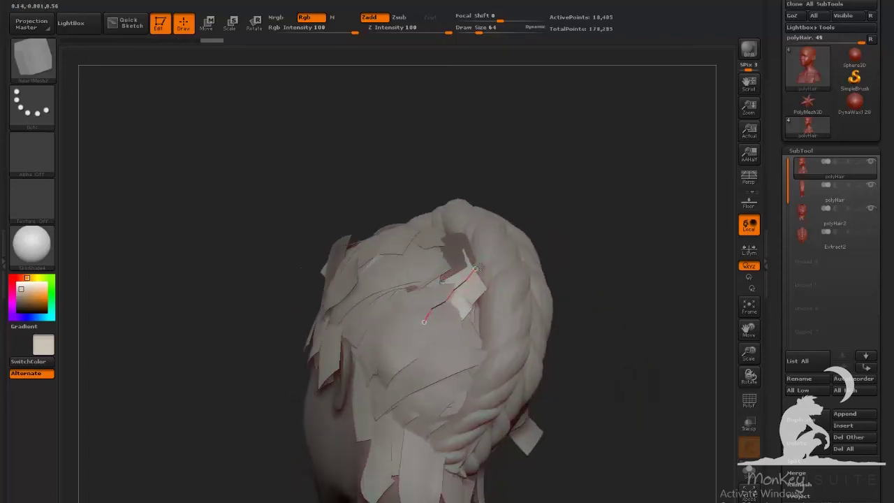
left_click_drag(478, 268, 481, 266)
left_click_drag(602, 255, 603, 293)
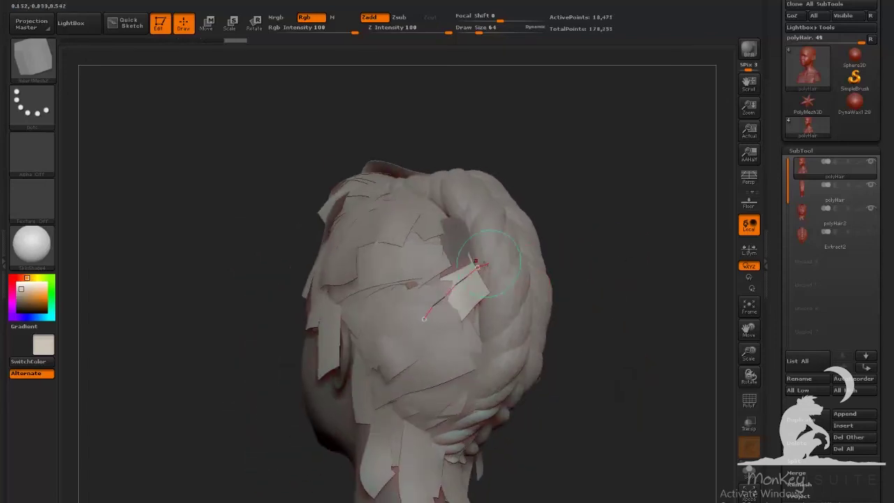
left_click_drag(431, 319, 436, 306)
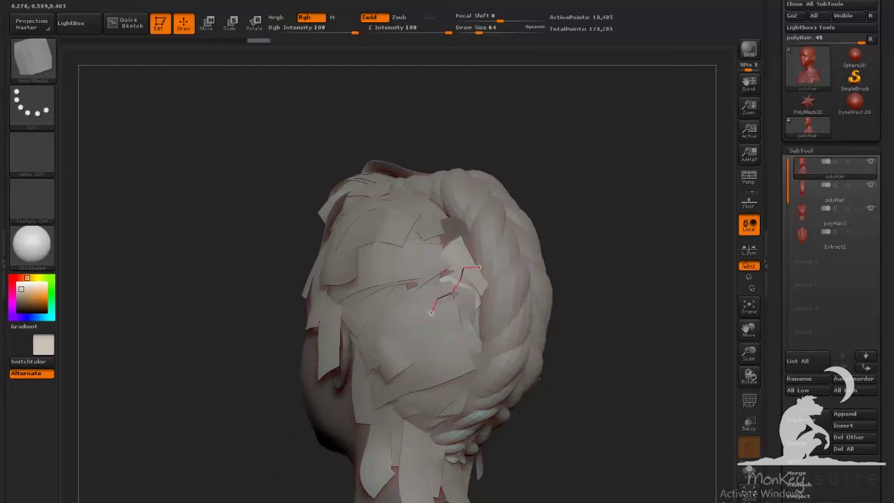
left_click_drag(481, 266, 495, 259)
- Place a hair strip at the crown on the head's left side and turn its curve toward the braid's upper end
mouse_move(594, 260)
left_mouse_down()
mouse_move(624, 253)
mouse_move(589, 274)
left_mouse_up()
left_click_drag(568, 323, 579, 377)
left_click_drag(435, 207, 443, 202)
left_click_drag(568, 239, 538, 255)
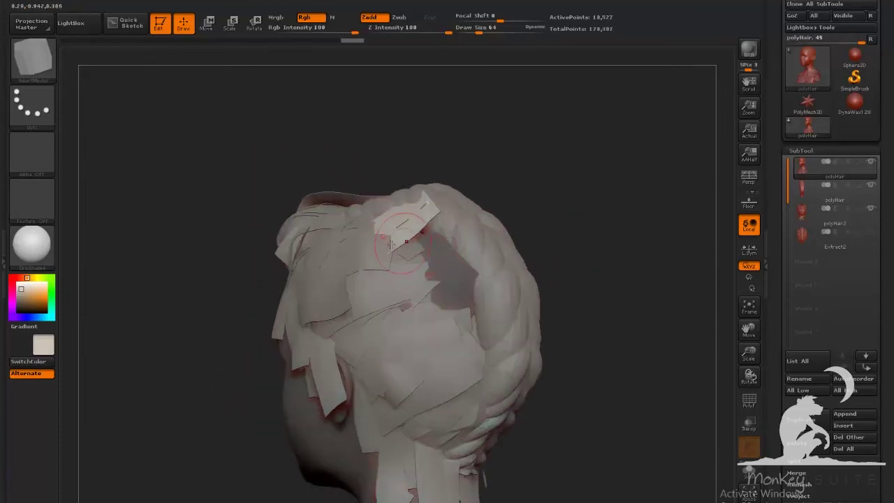
left_click_drag(426, 203, 387, 249)
left_click_drag(428, 203, 416, 228)
left_click(416, 228)
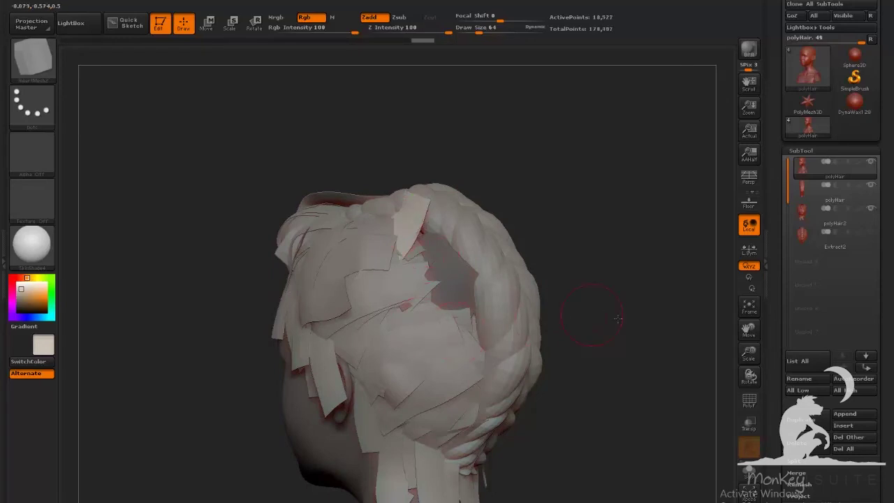
- Add a strip between the crown strip and the lower left strip to bridge the side hair and the braid
mouse_move(618, 319)
left_mouse_down()
mouse_move(573, 243)
mouse_move(568, 309)
mouse_move(438, 338)
mouse_move(483, 327)
left_mouse_up()
left_click_drag(421, 343, 428, 361)
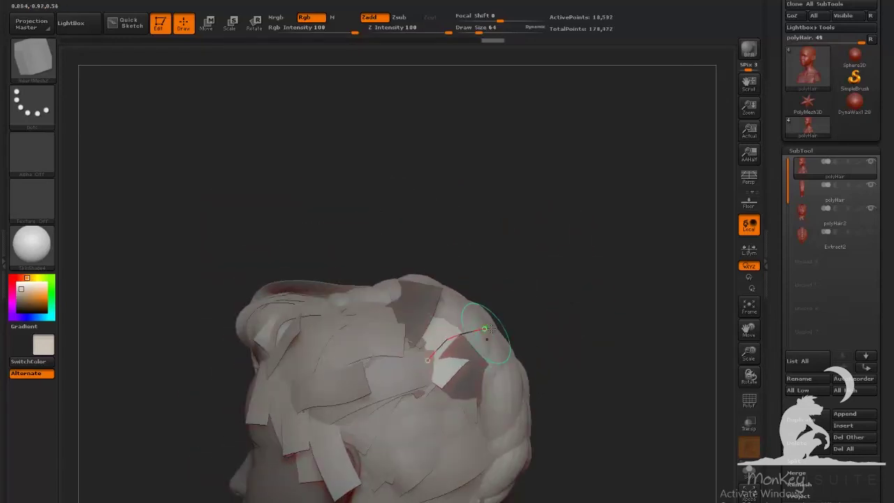
left_click_drag(484, 328, 462, 301)
left_click_drag(593, 286, 462, 302)
- Draw a hair strip at the crown on the head's right side and adjust its curve beside the braid's upper end
left_click_drag(629, 287, 525, 261)
left_click_drag(441, 285, 443, 283)
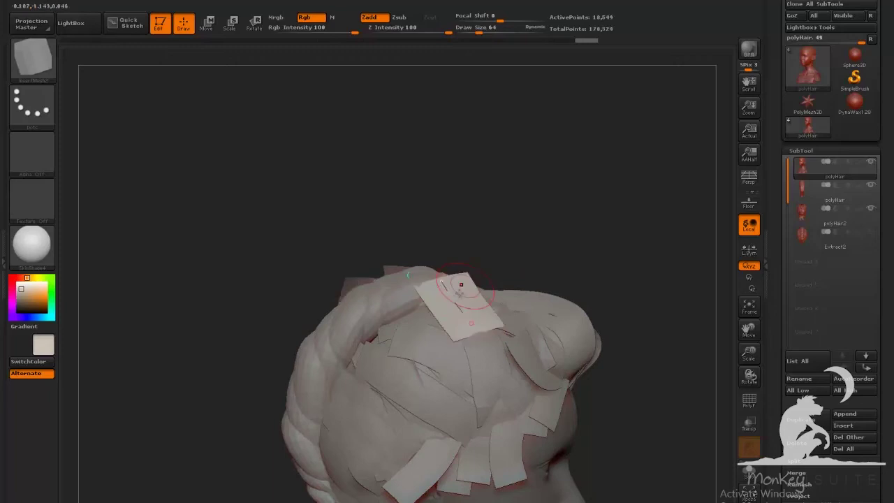
left_click_drag(464, 330, 465, 329)
left_click_drag(423, 246, 472, 282)
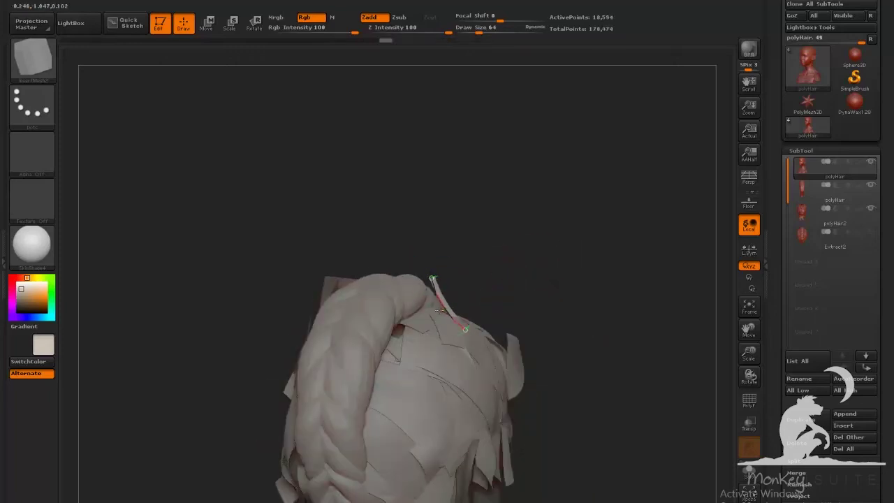
left_click_drag(440, 310, 441, 311)
left_click_drag(505, 277, 454, 277)
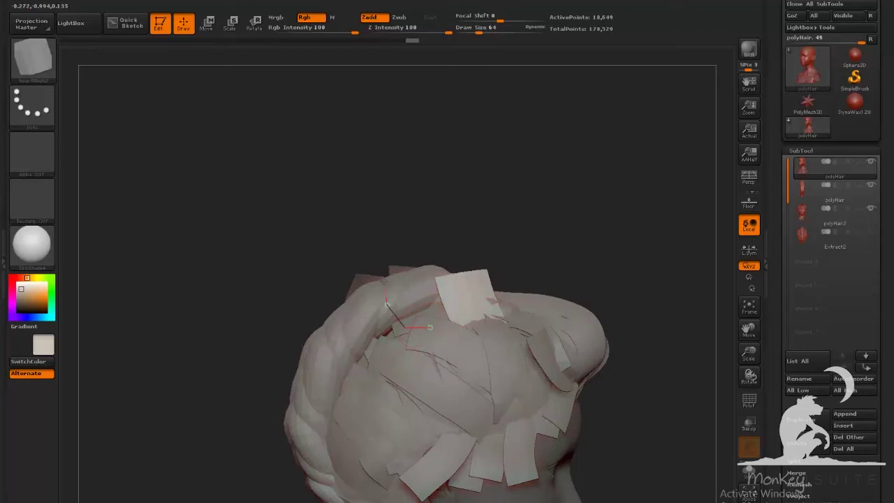
- Add a second strip behind the right crown strip, rising from the side hair along the braid
left_click_drag(525, 266, 556, 236)
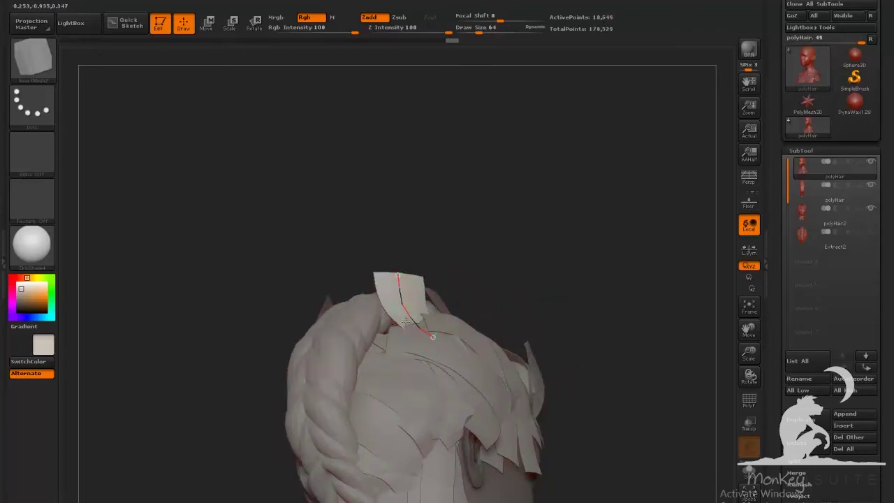
left_click(405, 322)
left_click_drag(533, 267, 584, 188)
left_click(479, 363)
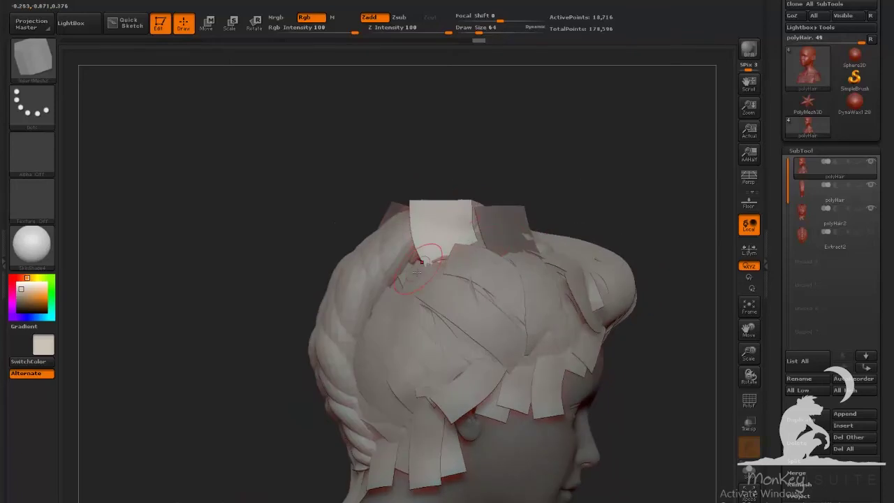
- Draw a third strip farther back on the right side and bend its curve along the braid's edge
left_click_drag(369, 232, 363, 227)
left_click_drag(412, 183, 499, 211)
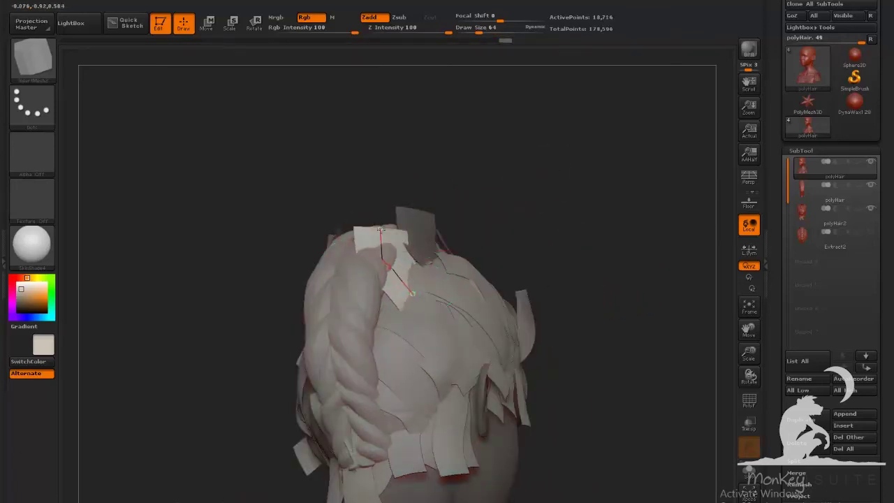
left_click_drag(563, 183, 513, 193)
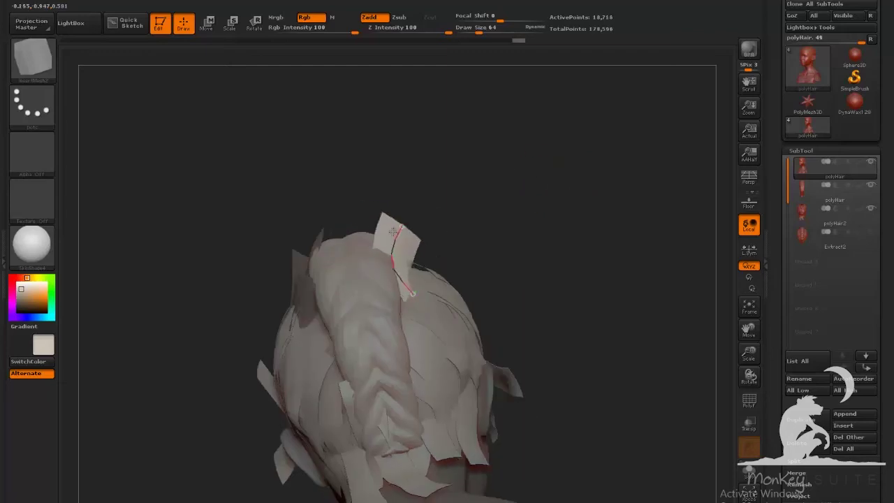
left_click_drag(523, 237, 572, 241)
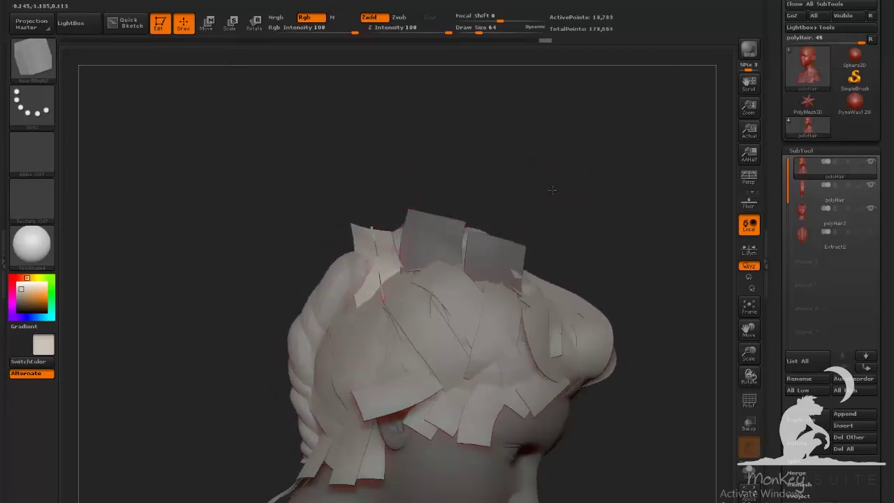
left_click_drag(552, 189, 528, 223)
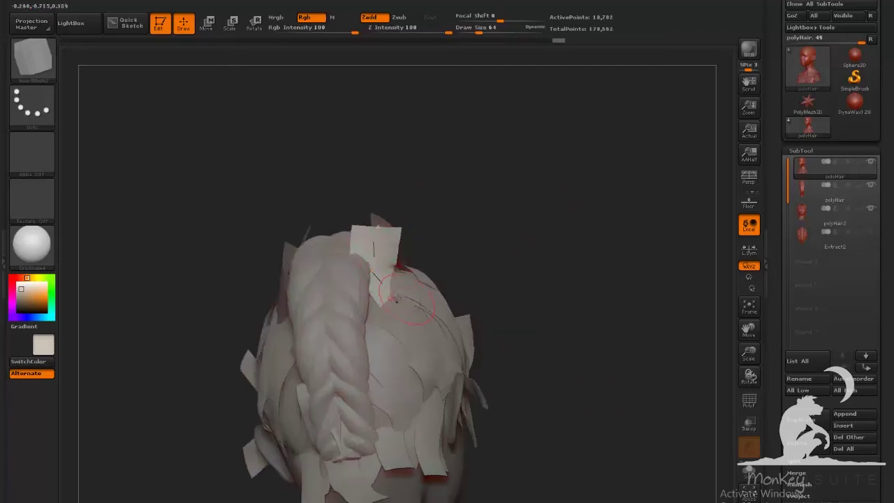
left_click_drag(524, 209, 547, 204)
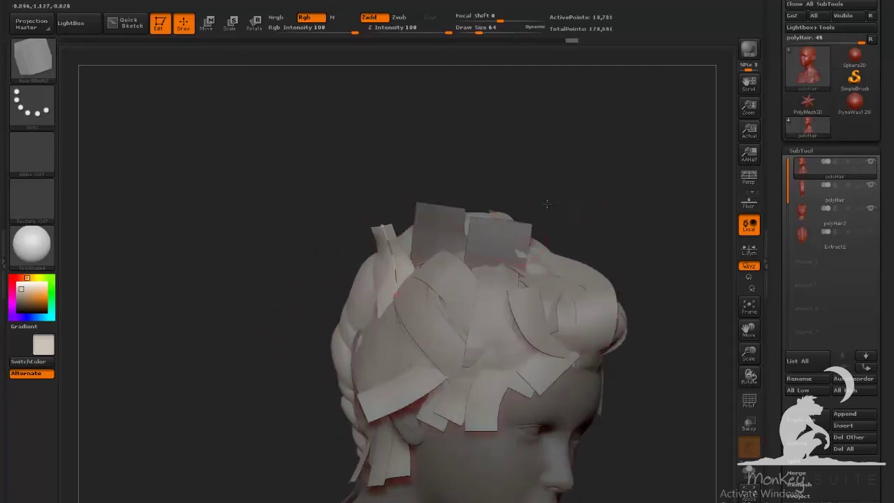
- Try short strip curves in the gap below the third right-side strip, next to the braid
left_click_drag(536, 255, 519, 249)
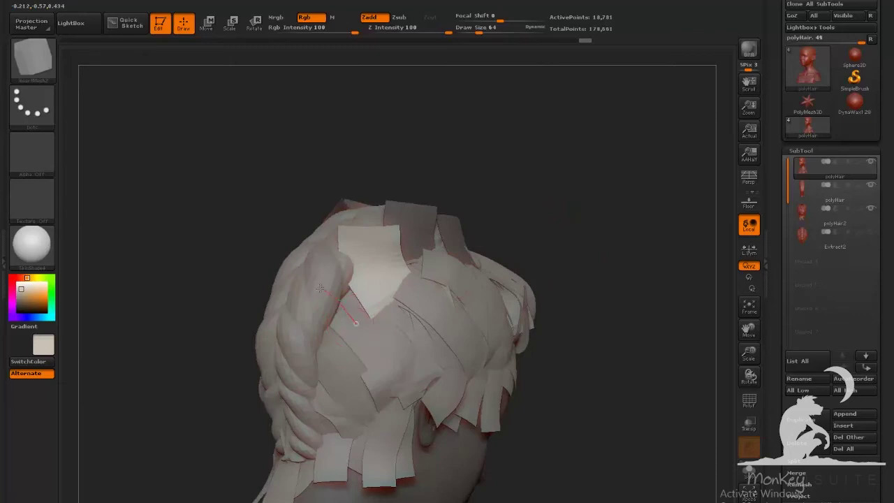
left_click_drag(319, 287, 319, 285)
left_click_drag(482, 212, 516, 201)
left_click_drag(361, 320, 361, 273)
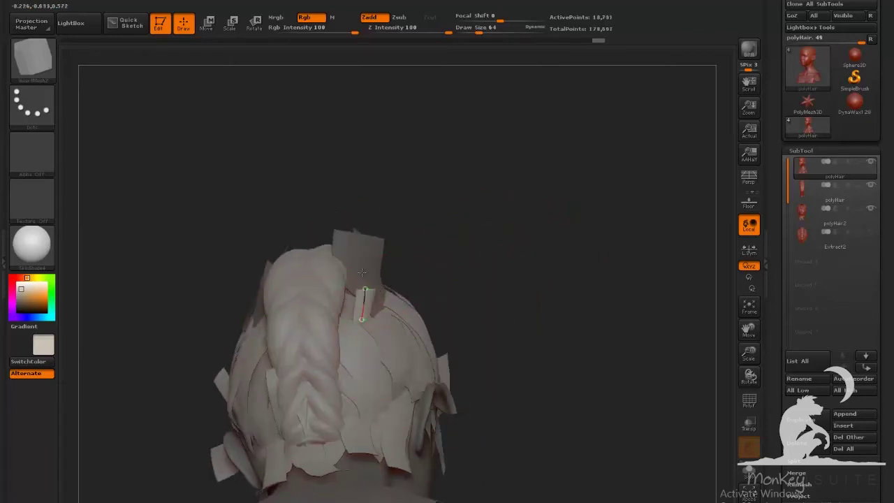
mouse_move(363, 318)
left_mouse_down()
mouse_move(355, 309)
mouse_move(364, 319)
left_mouse_up()
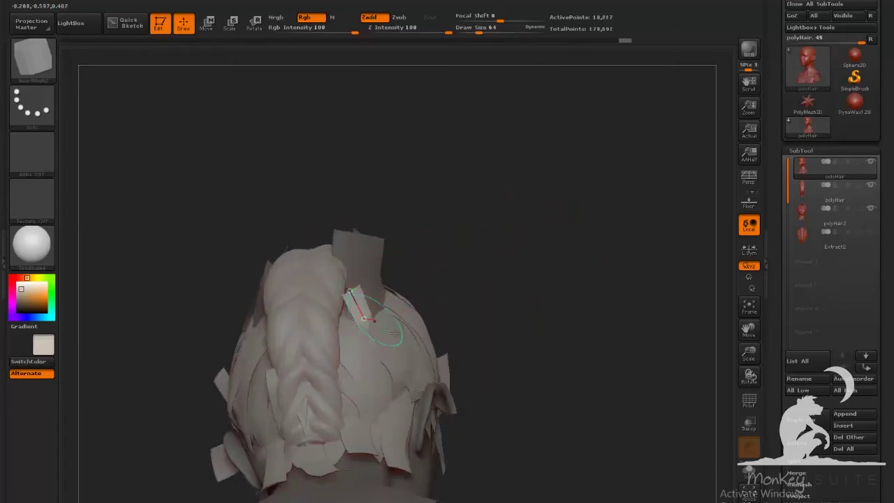
- Place a wide strip across the lower right edge of the braid and angle its curve along the side hair
left_click_drag(505, 298, 344, 370)
left_click_drag(291, 338, 288, 335)
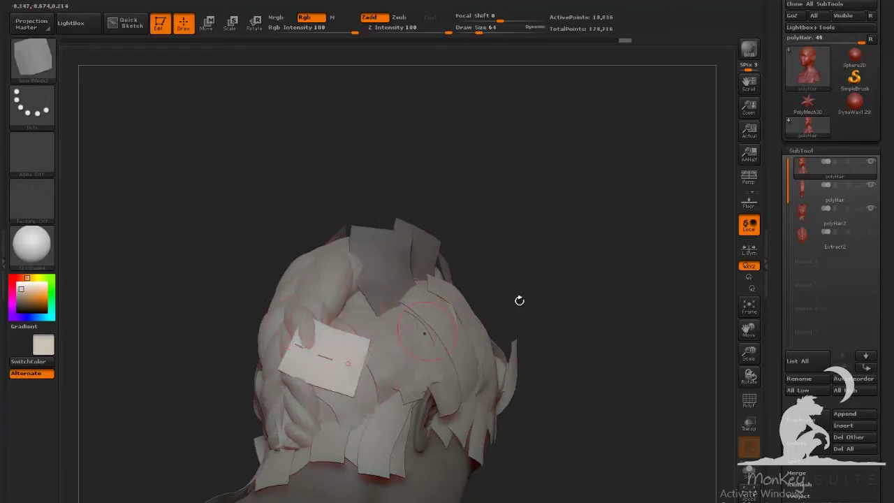
left_click_drag(518, 301, 497, 269)
mouse_move(308, 350)
left_mouse_down()
mouse_move(293, 331)
mouse_move(308, 319)
left_mouse_up()
left_click_drag(366, 362, 351, 368)
left_click_drag(510, 297, 399, 336)
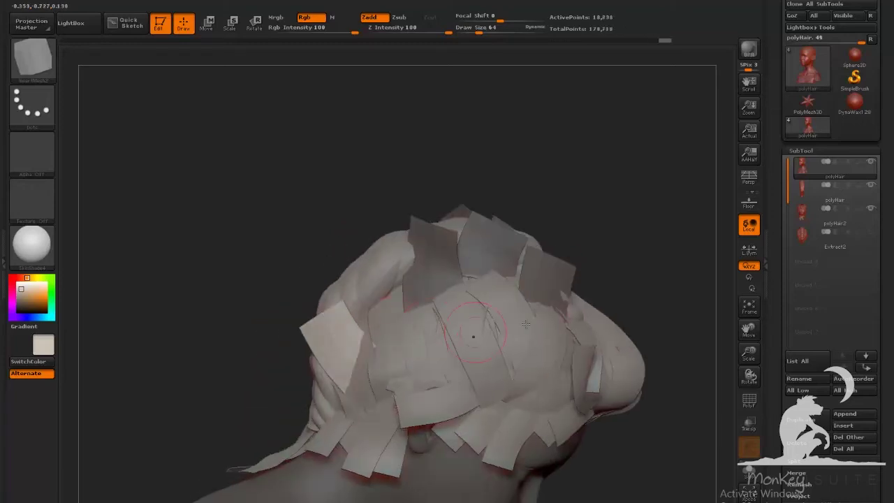
- Fill the remaining gap between the lower and upper right-side strips with a strip running up onto the braid
left_click_drag(526, 324, 391, 319)
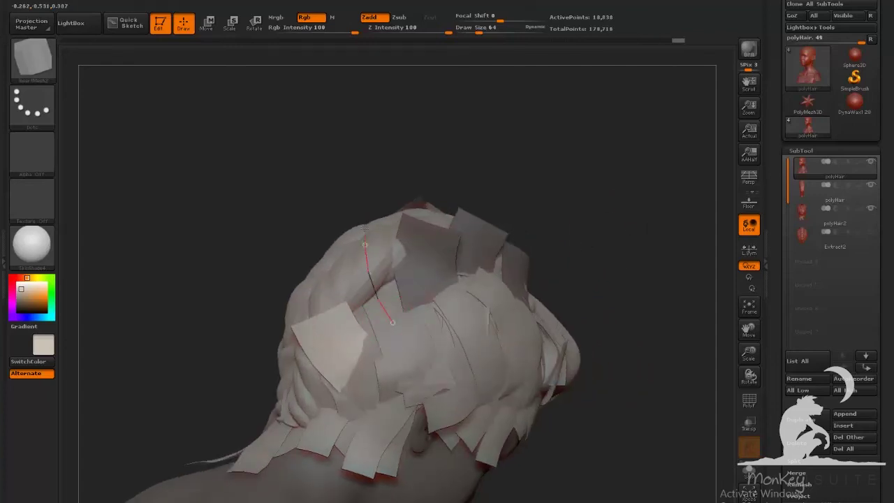
left_click_drag(364, 228, 381, 330)
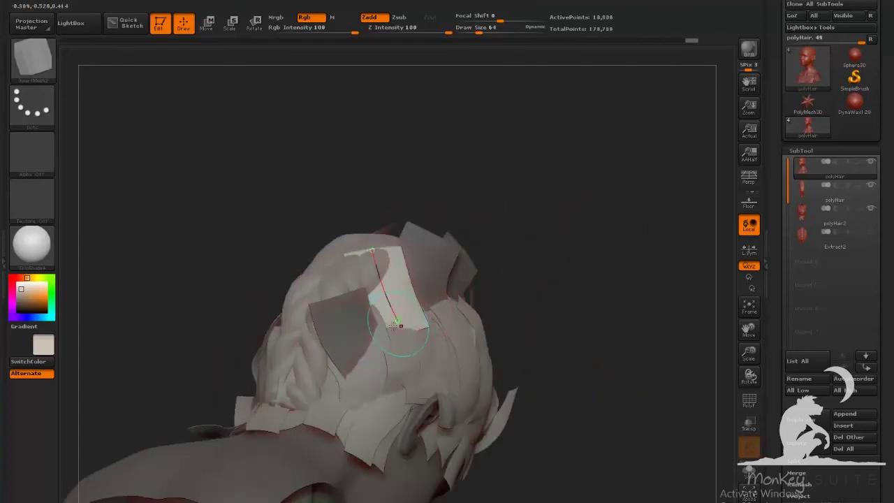
left_click_drag(568, 207, 389, 259)
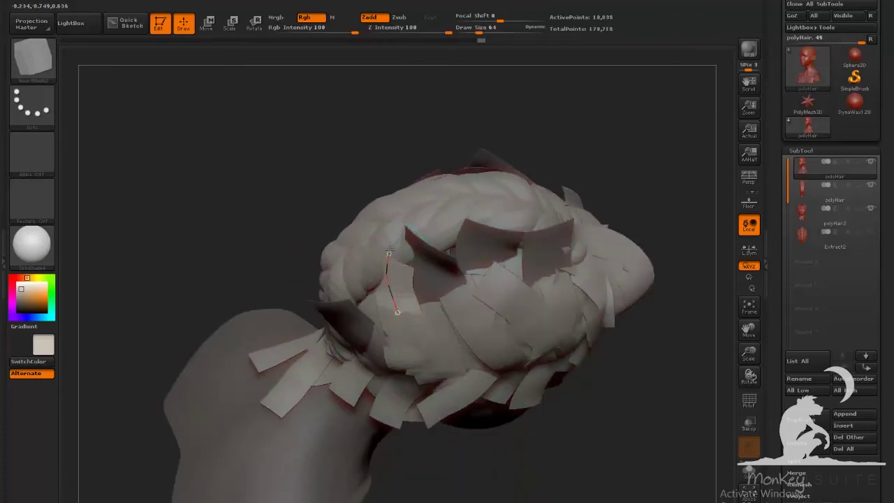
left_click_drag(557, 228, 531, 217)
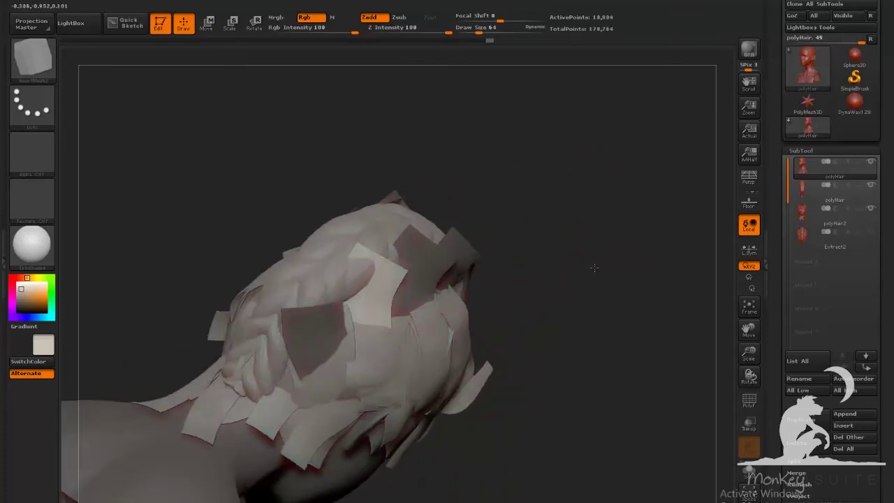
- Lay a wide hair strip from the head's left side up to the braid's upper end and adjust its curve
left_click_drag(593, 267, 633, 298)
left_click_drag(578, 316, 489, 327)
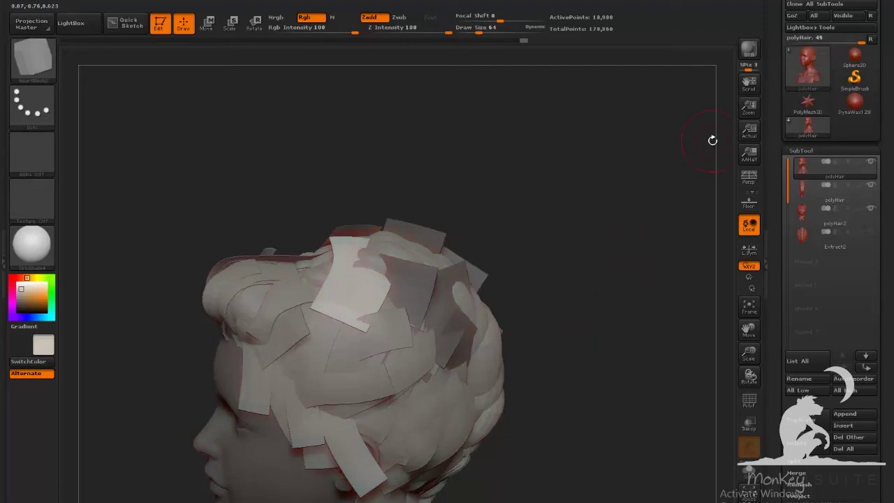
left_click_drag(728, 152, 671, 210)
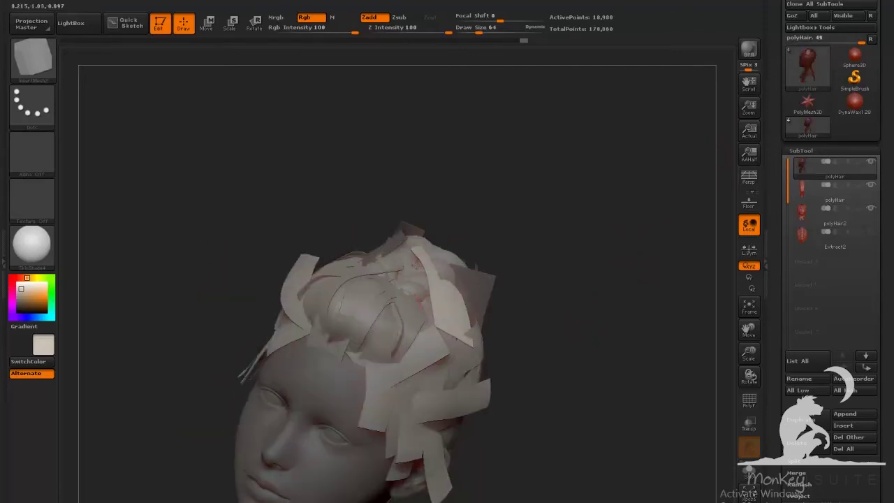
left_click_drag(437, 280, 481, 256)
left_click_drag(443, 295, 475, 226)
left_click_drag(460, 357, 539, 291)
left_click_drag(649, 210, 559, 154)
- Add hair strips farther down the left side, running from the side hair up over the braid's edge
left_click_drag(532, 269, 520, 328)
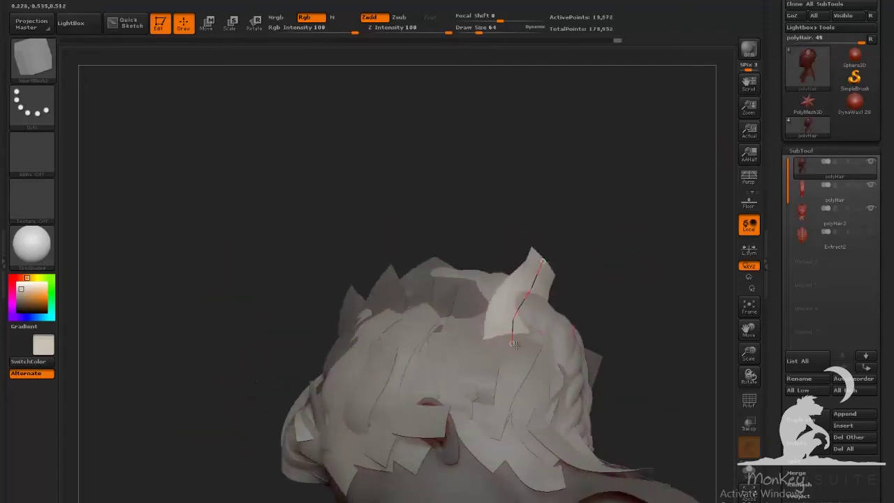
left_click_drag(649, 209, 573, 238)
left_click_drag(532, 244, 517, 339)
left_click_drag(642, 224, 559, 182)
left_click_drag(569, 316, 498, 363)
left_click_drag(649, 231, 664, 328)
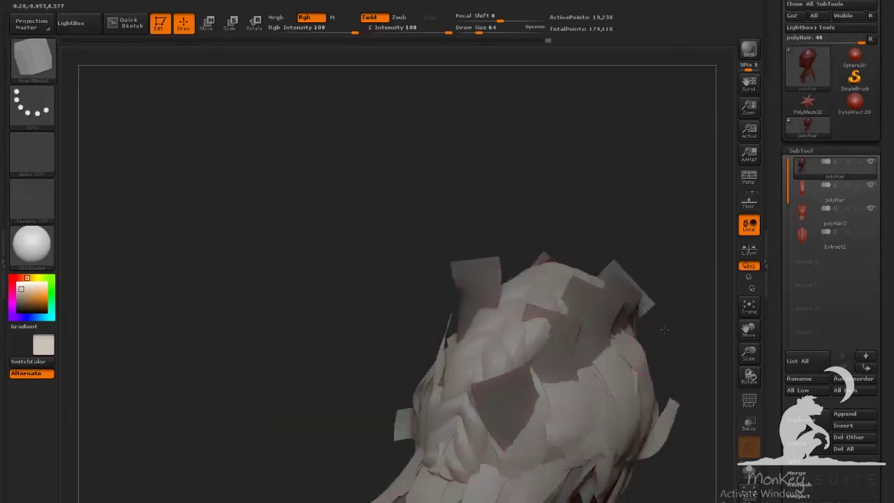
- Draw additional overlapping strips around the braid to thicken the hair along both of its sides
left_click_drag(656, 209, 600, 265)
left_click_drag(534, 353, 498, 389)
left_click_drag(650, 223, 594, 182)
left_click_drag(475, 210, 455, 264)
left_click_drag(642, 209, 601, 188)
left_click_drag(463, 209, 433, 287)
left_click_drag(649, 223, 577, 233)
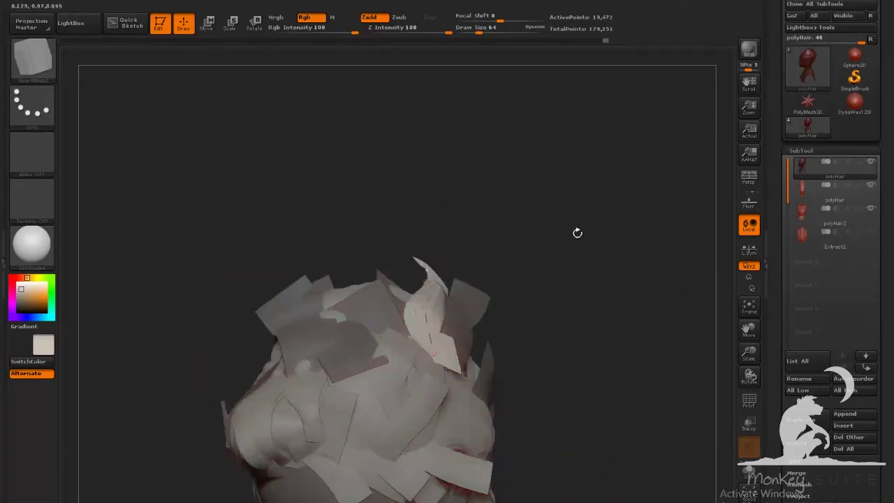
- Layer more hair strips beside the braid on the head's left side to cover the openings between existing strips
left_click_drag(477, 250, 443, 340)
left_click_drag(622, 287, 562, 269)
left_click_drag(525, 283, 574, 304)
left_click_drag(629, 245, 549, 273)
left_click_drag(445, 284, 480, 376)
mouse_move(628, 279)
left_mouse_down()
mouse_move(648, 335)
mouse_move(601, 238)
left_mouse_up()
- Add overlapping strips along the right side of the braid, up to its upper end at the crown
left_click_drag(374, 335, 399, 373)
left_click_drag(642, 245, 600, 279)
left_click_drag(398, 335, 422, 356)
left_click_drag(643, 244, 559, 349)
left_click_drag(370, 257, 415, 257)
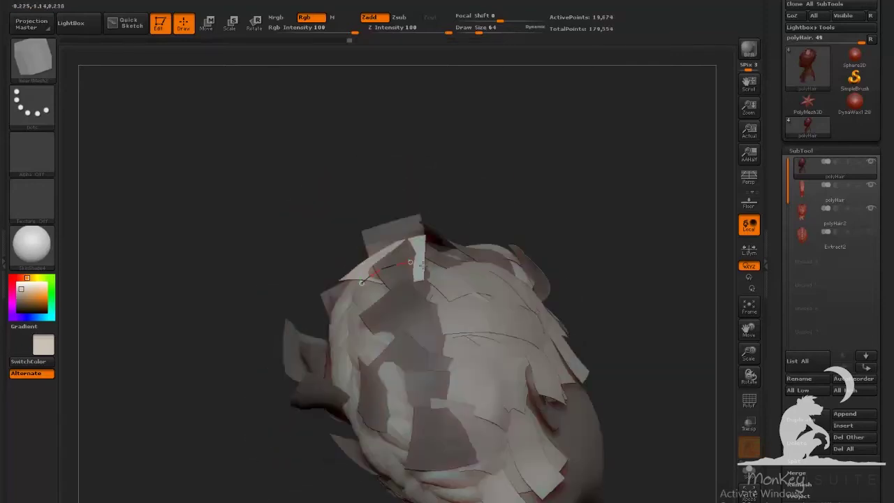
- Draw more overlapping hair strips over the crown and back of the head around the braid
mouse_move(628, 279)
left_mouse_down()
mouse_move(592, 303)
mouse_move(615, 328)
left_mouse_up()
left_click_drag(614, 279, 572, 307)
left_click_drag(629, 314, 601, 279)
left_click_drag(410, 369, 327, 384)
mouse_move(594, 279)
left_mouse_down()
mouse_move(552, 303)
mouse_move(580, 279)
left_mouse_up()
left_click_drag(419, 356, 380, 391)
mouse_move(558, 363)
left_mouse_down()
mouse_move(479, 397)
mouse_move(499, 349)
left_mouse_up()
left_click_drag(449, 293, 352, 286)
mouse_move(558, 279)
left_mouse_down()
mouse_move(530, 335)
mouse_move(586, 301)
left_mouse_up()
left_click_drag(321, 309, 415, 308)
mouse_move(558, 307)
left_mouse_down()
mouse_move(520, 336)
mouse_move(558, 377)
left_mouse_up()
left_click_drag(316, 345, 318, 259)
mouse_move(559, 279)
left_mouse_down()
mouse_move(529, 311)
mouse_move(572, 307)
mouse_move(530, 315)
left_mouse_up()
left_click_drag(321, 151, 356, 248)
left_click_drag(517, 308, 510, 350)
- Show the polygroup wireframe, hide the other subtools and isolate the hair strips from the bust mesh
key("shift+f")
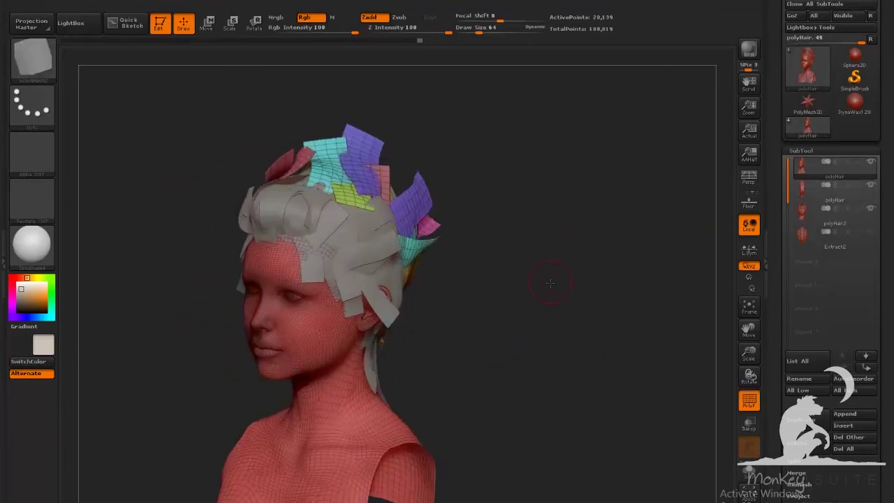
left_click_drag(551, 283, 574, 274)
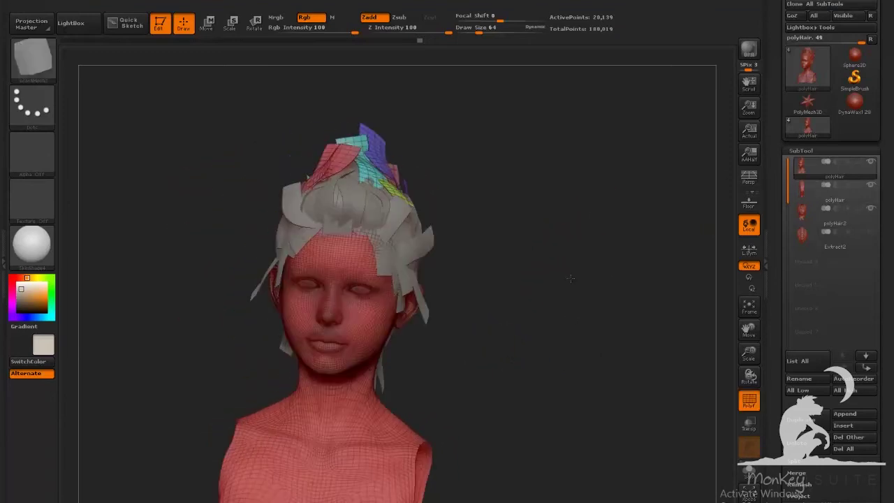
left_click(871, 163)
left_click(871, 163)
left_click(871, 163)
left_click_drag(552, 313, 441, 329)
left_click_drag(489, 405, 528, 375, "alt")
left_click_drag(529, 376, 566, 379)
left_click(343, 352, "ctrl+shift")
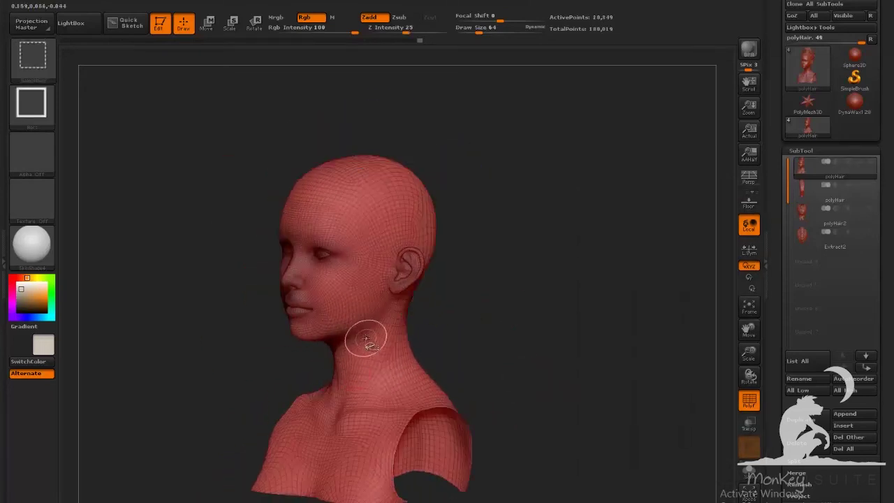
left_click(529, 385, "ctrl+shift")
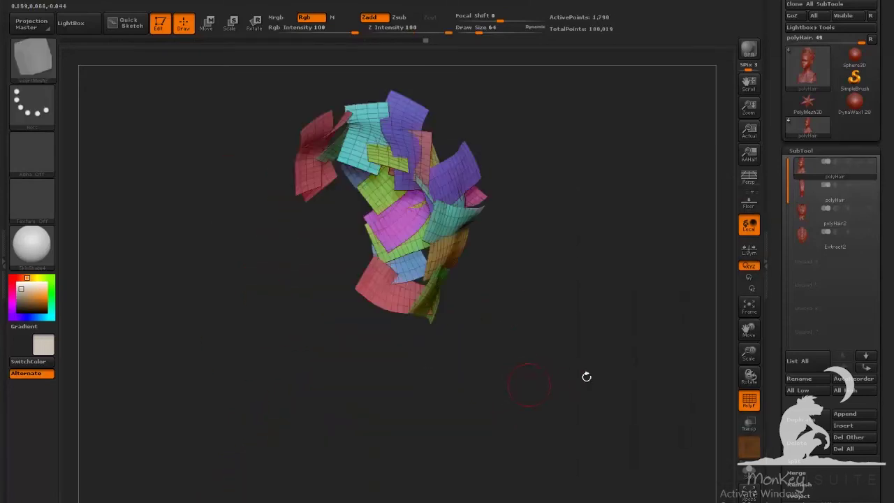
- Assign all the visible hair strips to one polygroup and bring the bust mesh back into view
left_click(803, 150)
left_click(829, 278)
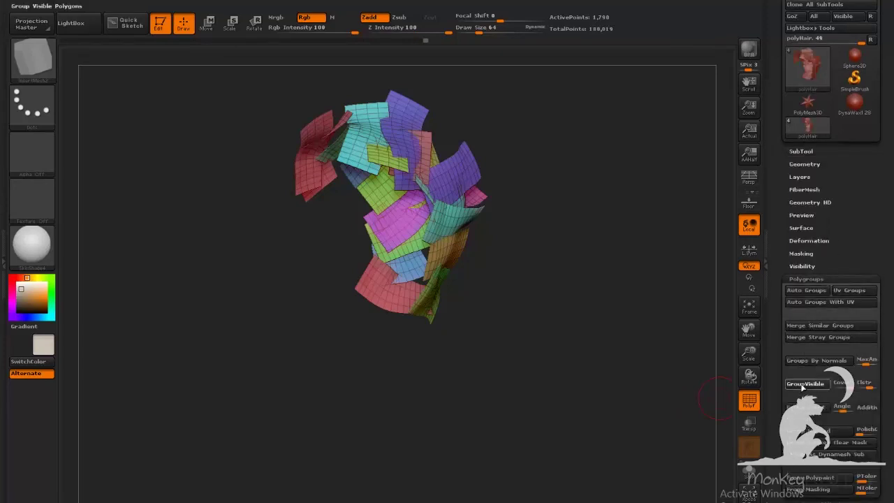
left_click(803, 385)
left_click(509, 325, "ctrl+shift")
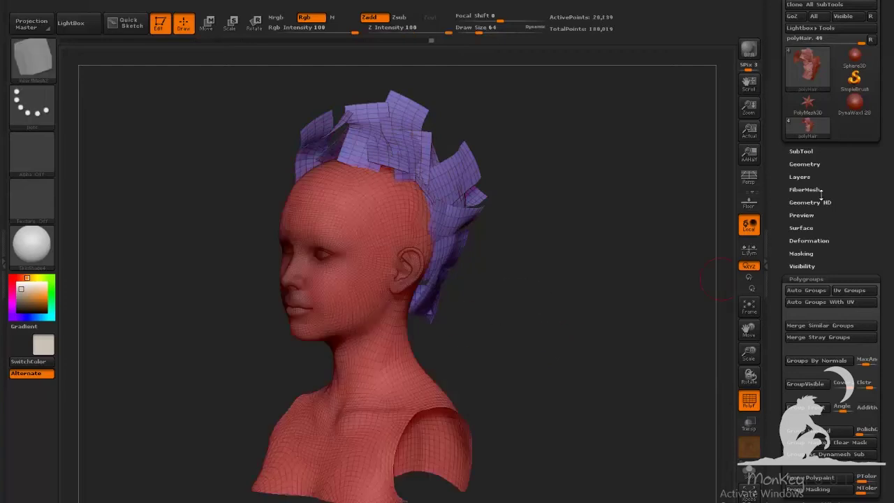
- Split the mesh by polygroups so the hair strips and the bust become separate subtools
left_click(828, 151)
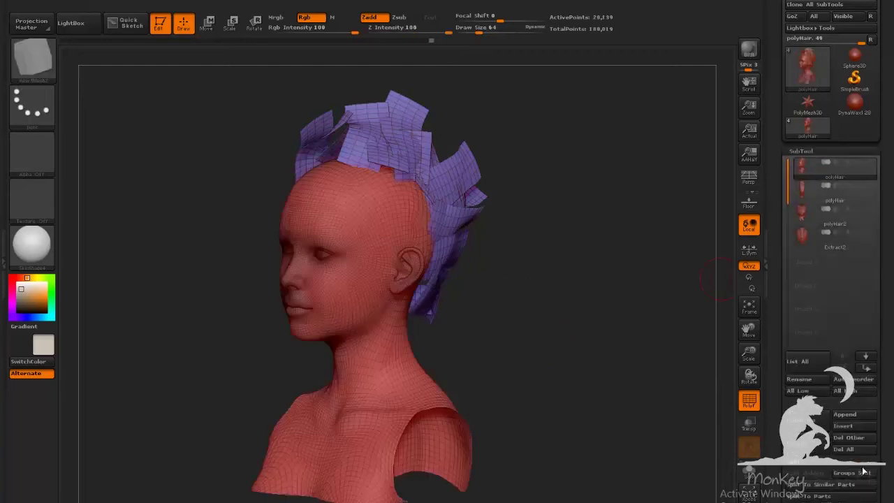
left_click(861, 475)
left_click(689, 495)
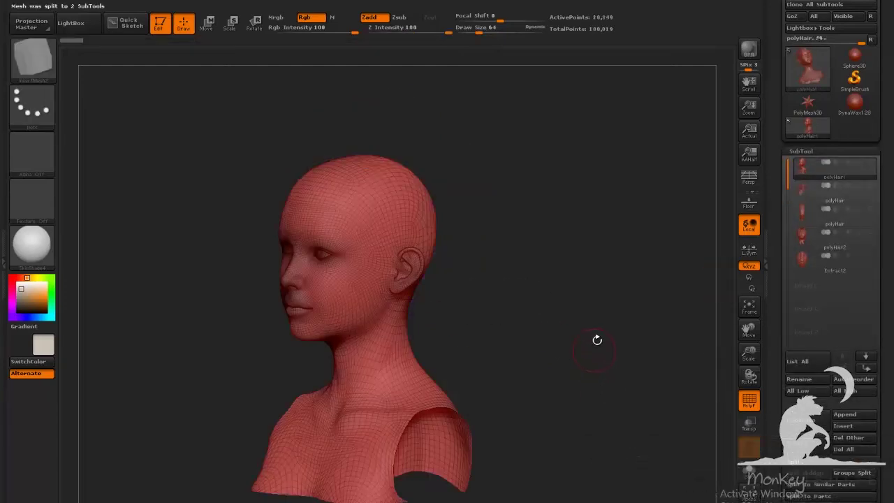
- Move the split-off strips subtool below the braid, show polyHair2 and merge the strips down into it
left_click(835, 192)
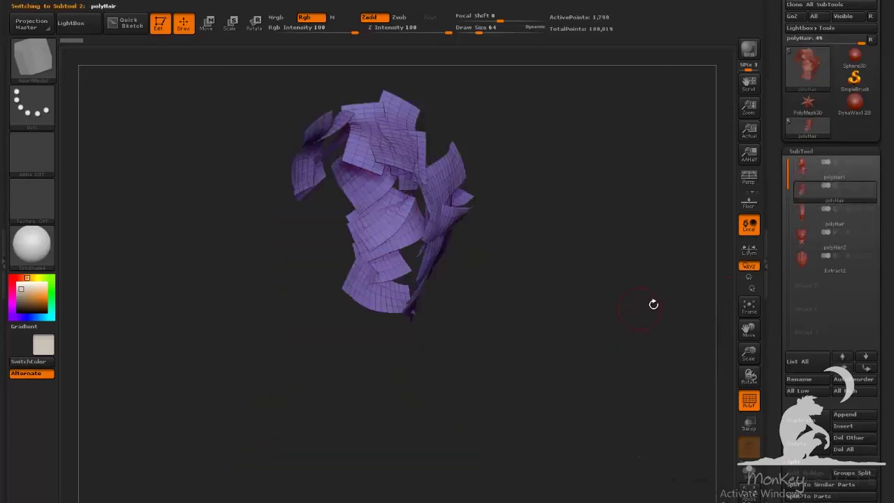
left_click(865, 370)
left_click(870, 231)
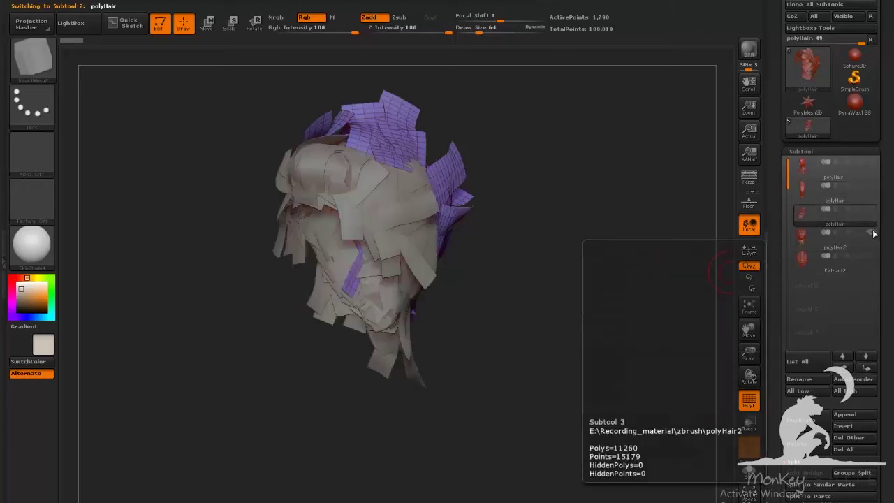
left_click(810, 462)
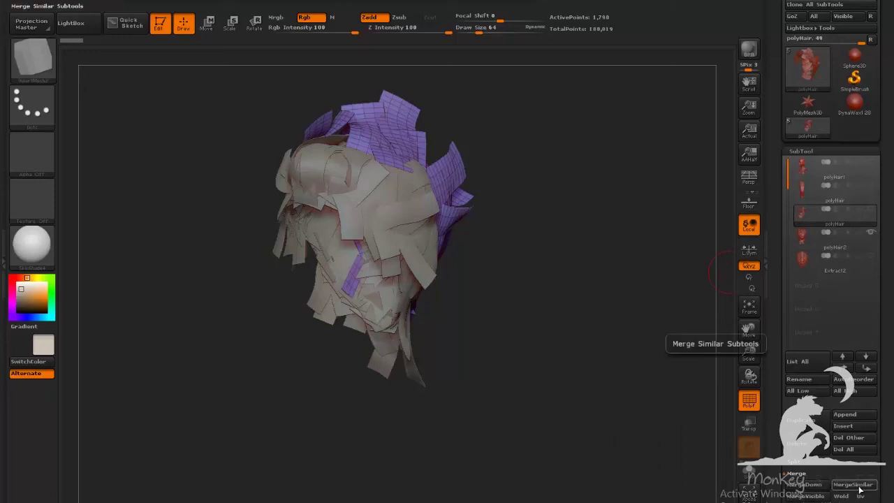
left_click(805, 484)
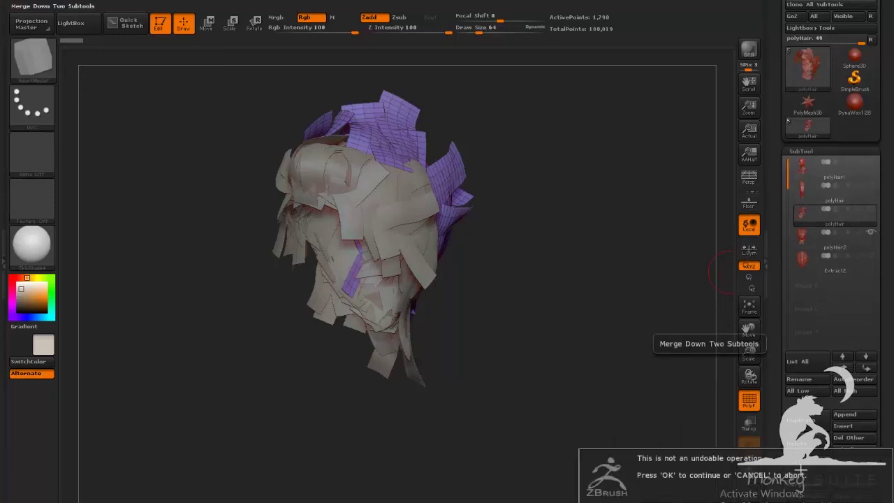
left_click(737, 500)
- Examine the merged hair from several sides, with and without the polygroup wireframe
left_click_drag(457, 359, 426, 345)
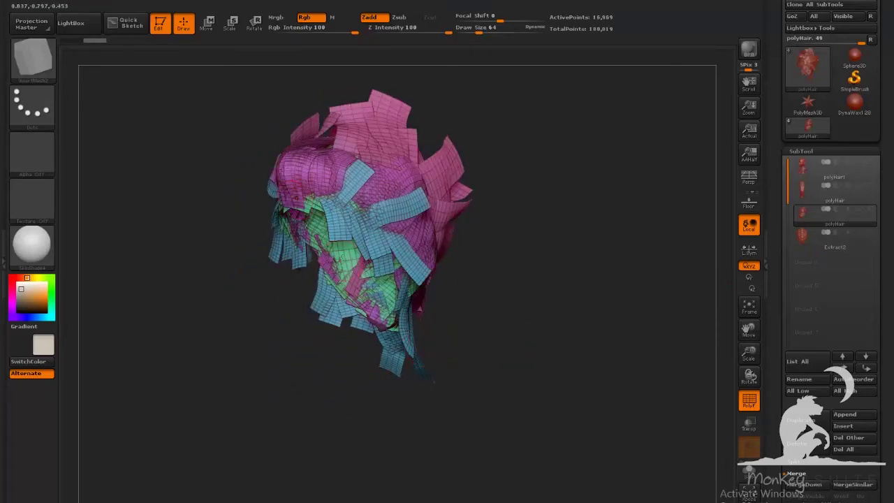
left_click_drag(484, 199, 388, 205)
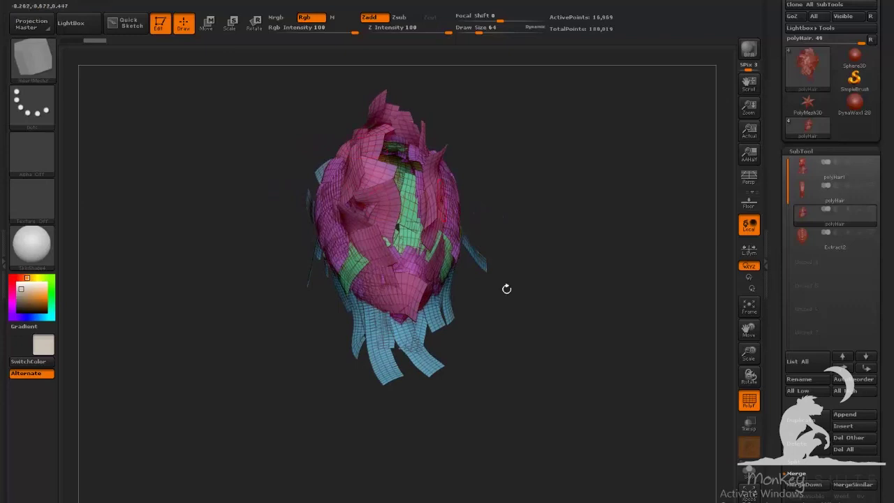
left_click_drag(506, 289, 565, 355)
key("shift+f")
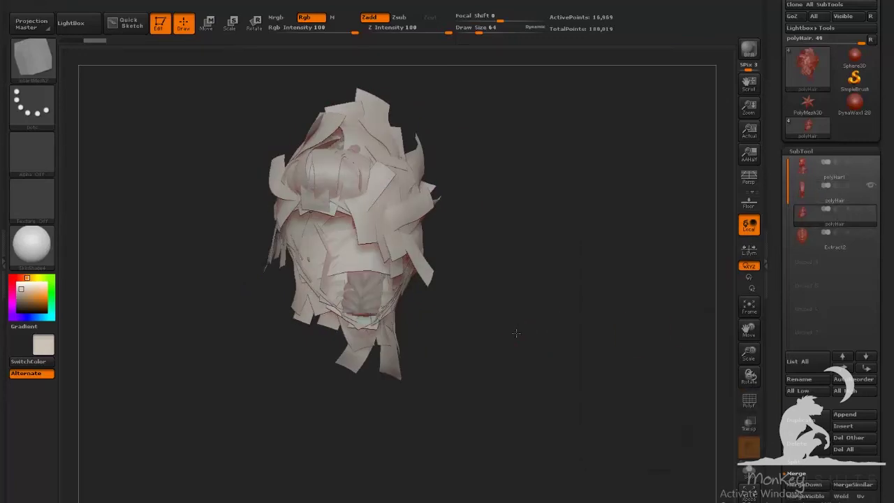
left_click_drag(515, 331, 432, 328)
left_click_drag(544, 300, 386, 149)
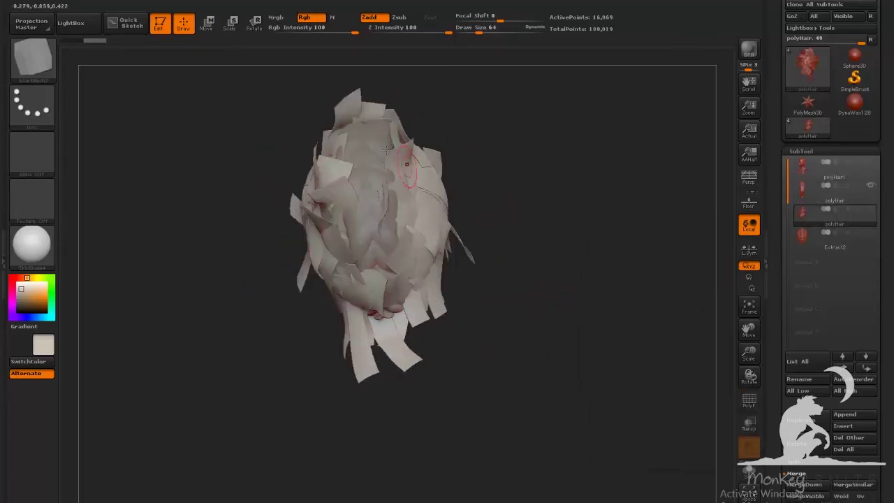
left_click_drag(592, 374, 567, 445)
left_click_drag(589, 326, 681, 300)
- Show the bust together with the hair and inspect the hairstyle's coverage from the front, sides and back
left_click(871, 164)
left_click_drag(573, 339, 533, 377)
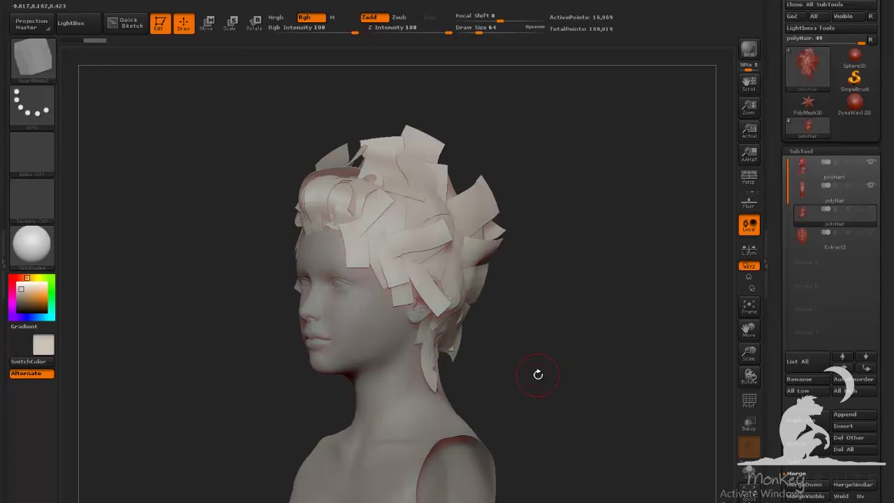
left_click_drag(506, 290, 594, 351)
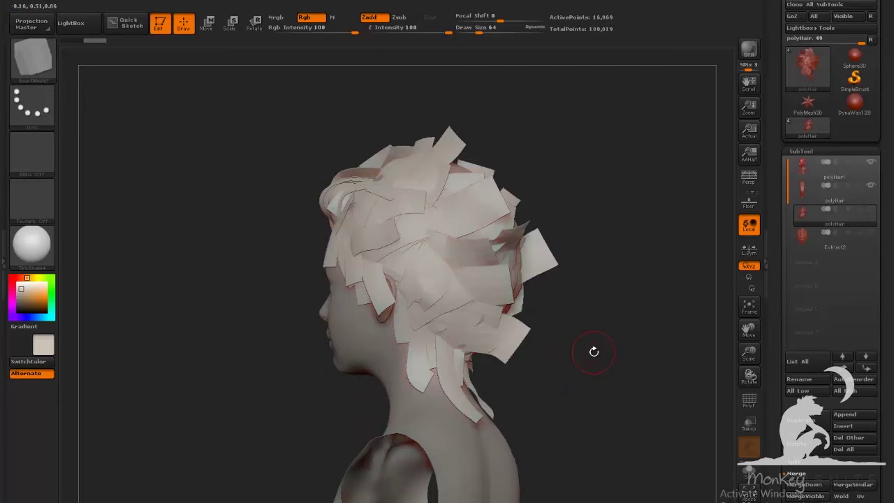
mouse_move(600, 348)
left_mouse_down()
mouse_move(572, 353)
mouse_move(596, 361)
left_mouse_up()
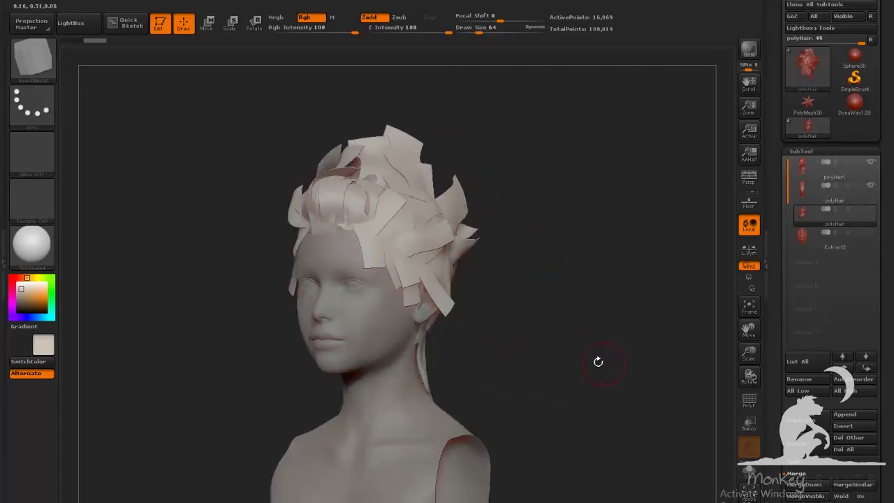
left_click_drag(534, 333, 557, 378)
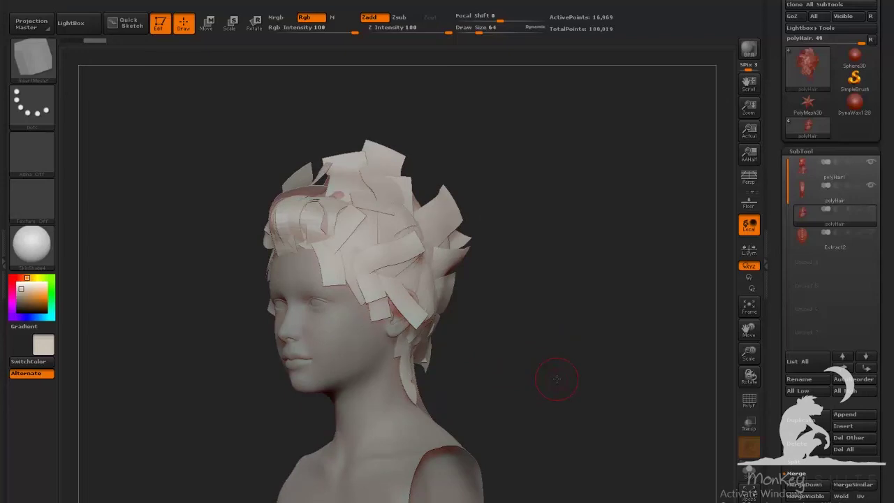
left_click_drag(557, 380, 490, 371)
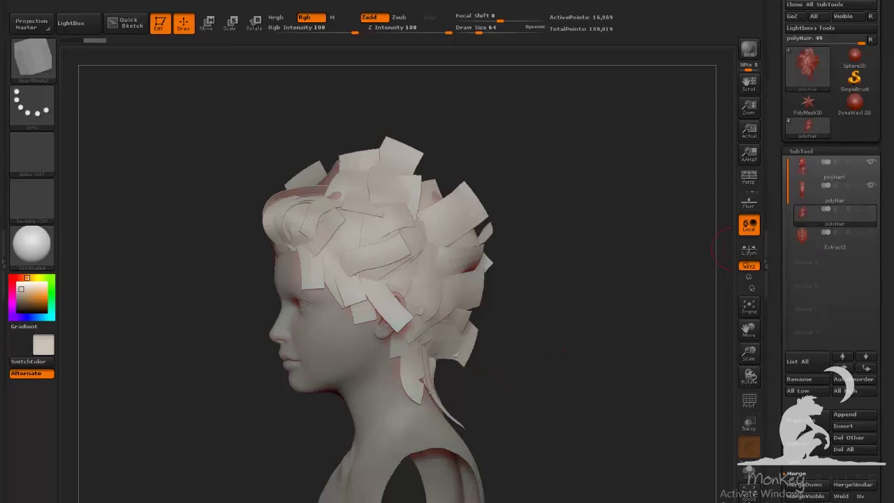
mouse_move(649, 300)
left_mouse_down()
mouse_move(705, 287)
mouse_move(536, 339)
mouse_move(520, 335)
mouse_move(628, 332)
mouse_move(517, 332)
mouse_move(628, 335)
mouse_move(489, 329)
left_mouse_up()
- Select the Extract2 subtool and draw a long strip down from the left temple in front of the ear
left_click(802, 241)
left_click_drag(461, 444, 428, 310)
mouse_move(336, 349)
left_mouse_down()
mouse_move(545, 349)
mouse_move(517, 349)
mouse_move(614, 363)
mouse_move(537, 390)
left_mouse_up()
key("ctrl+z")
mouse_move(600, 380)
left_mouse_down()
mouse_move(531, 381)
mouse_move(600, 381)
left_mouse_up()
left_click_drag(417, 314, 399, 420)
left_click_drag(600, 377, 530, 377)
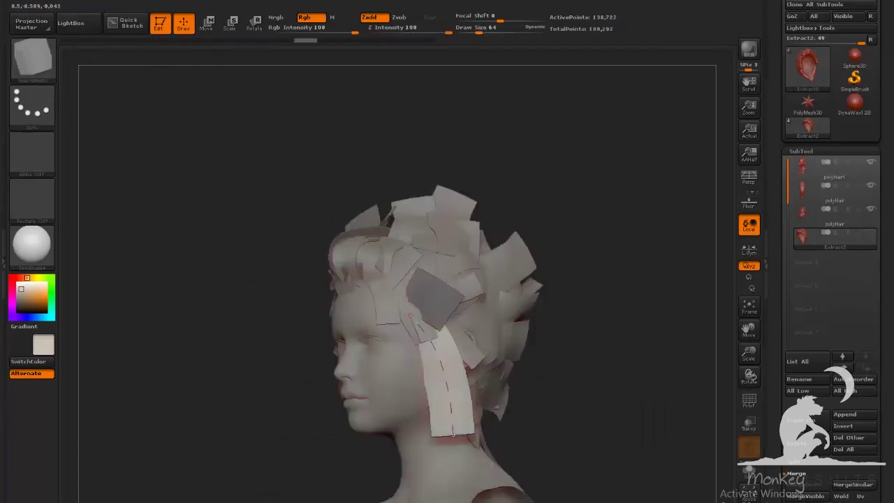
mouse_move(642, 370)
left_mouse_down()
mouse_move(593, 368)
mouse_move(594, 377)
left_mouse_up()
key("ctrl+z")
left_click_drag(449, 314, 447, 426)
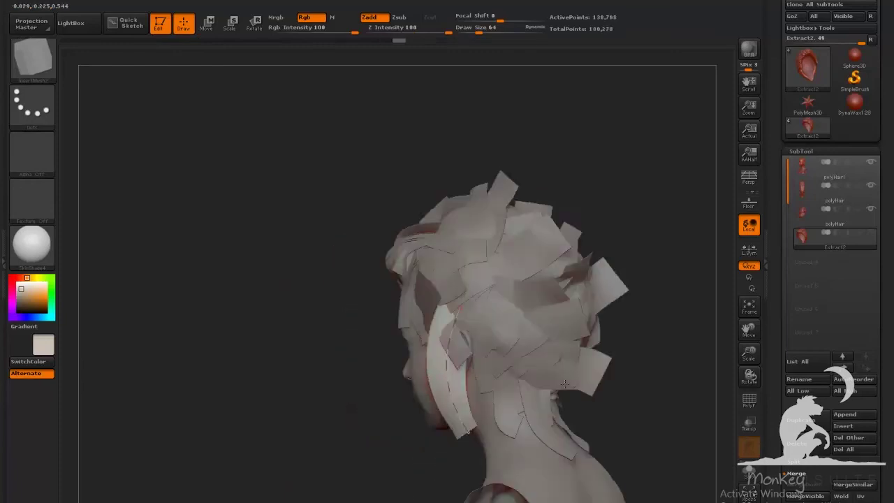
- Add hair strips on Extract2 in front of and above the ear on the head's right side
left_click_drag(642, 363, 517, 363)
mouse_move(601, 370)
left_mouse_down()
mouse_move(663, 370)
mouse_move(561, 345)
mouse_move(531, 363)
left_mouse_up()
left_click_drag(369, 195, 371, 276)
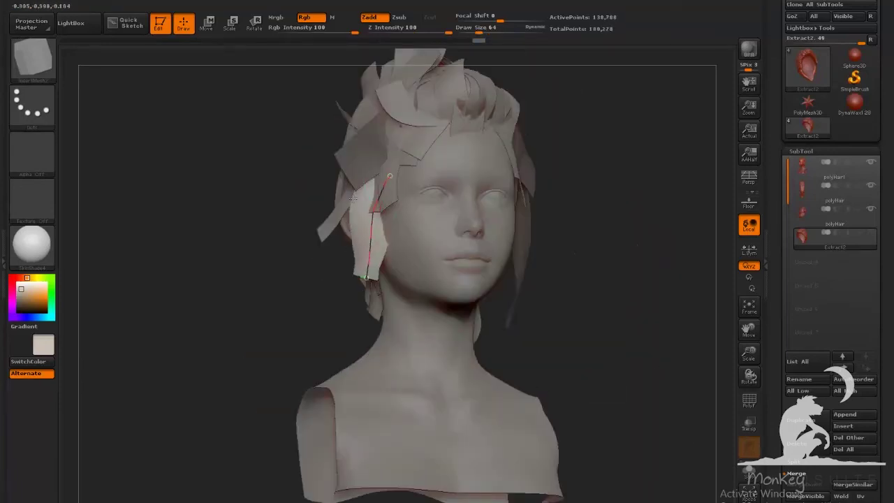
left_click_drag(573, 363, 642, 363)
left_click_drag(361, 181, 343, 172)
left_click_drag(558, 363, 628, 363)
- Draw overlapping strips on Extract2 across the top and back of the head
mouse_move(559, 231)
left_mouse_down("alt")
mouse_move(621, 367)
mouse_move(558, 418)
left_mouse_up("alt")
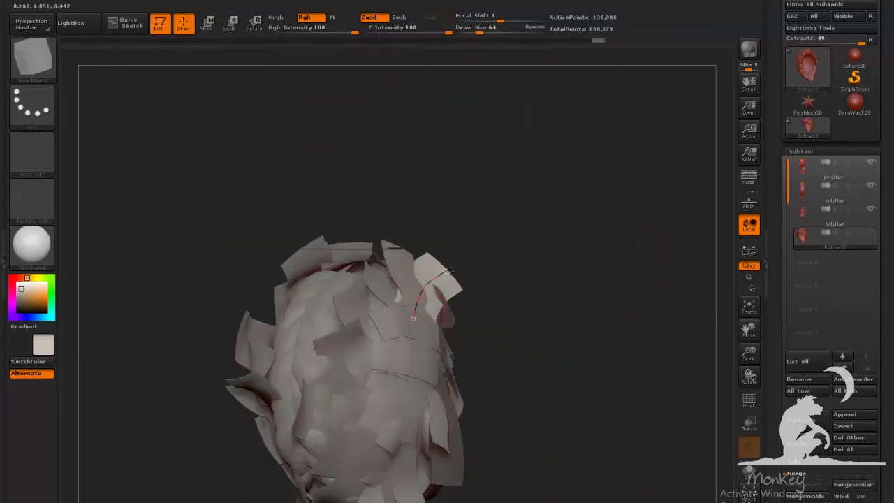
left_click_drag(332, 243, 331, 333)
mouse_move(559, 377)
left_mouse_down()
mouse_move(489, 370)
mouse_move(629, 363)
left_mouse_up()
left_click_drag(280, 377, 342, 359)
mouse_move(594, 335)
left_mouse_down()
mouse_move(558, 391)
mouse_move(626, 351)
mouse_move(559, 391)
left_mouse_up()
left_click_drag(349, 336, 424, 339)
mouse_move(580, 279)
left_mouse_down()
mouse_move(555, 214)
mouse_move(488, 293)
left_mouse_up()
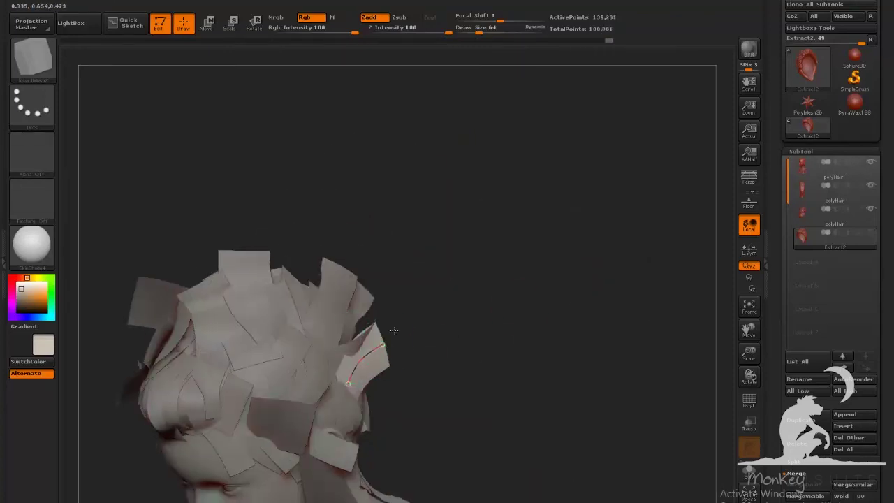
- Add strips around the top front of the hair and along the right side above the temple
left_click_drag(296, 355, 310, 291)
left_click_drag(381, 294, 489, 335)
left_click_drag(303, 257, 279, 328)
left_click_drag(530, 335, 600, 307)
left_click_drag(531, 307, 447, 279)
left_click_drag(219, 269, 283, 363)
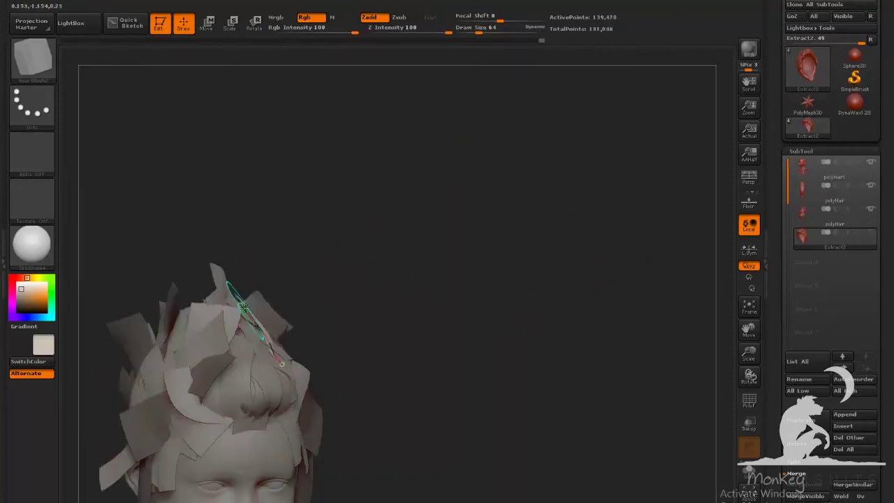
left_click_drag(489, 293, 551, 317)
left_click_drag(284, 337, 296, 377)
left_click_drag(489, 321, 545, 315)
mouse_move(461, 321)
left_mouse_down()
mouse_move(523, 326)
mouse_move(503, 314)
left_mouse_up()
left_click_drag(343, 300, 331, 321)
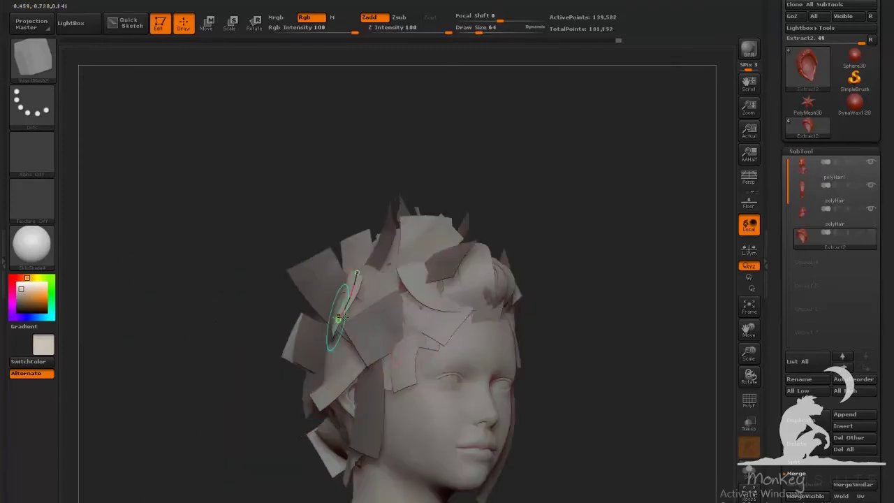
- Draw strips at the back of the head's right side, down toward the nape
left_click_drag(670, 370, 432, 384)
mouse_move(559, 391)
left_mouse_down()
mouse_move(629, 349)
mouse_move(531, 391)
left_mouse_up()
left_click_drag(475, 356, 461, 391)
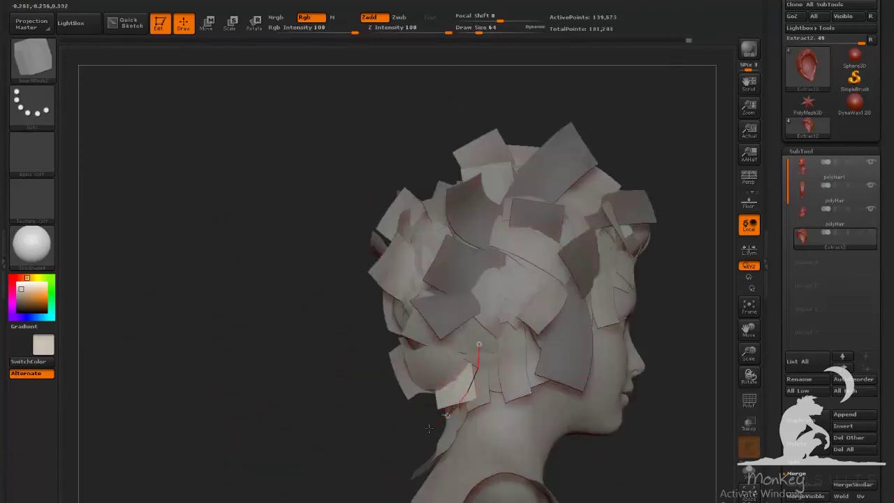
left_click_drag(601, 391, 670, 426)
left_click_drag(419, 306, 435, 321)
left_click_drag(600, 391, 531, 384)
- Layer short strips over the crown to fill the remaining gaps between the existing hair pieces
left_click_drag(343, 280, 343, 319)
left_click_drag(558, 314, 510, 276)
left_click_drag(343, 325, 343, 352)
mouse_move(509, 276)
left_mouse_down()
mouse_move(449, 289)
mouse_move(540, 393)
left_mouse_up()
left_click_drag(377, 332, 382, 363)
left_click_drag(540, 393, 517, 378)
left_click_drag(343, 321, 359, 335)
left_click_drag(544, 335, 489, 308)
left_click_drag(303, 296, 307, 311)
left_click_drag(502, 307, 552, 335)
left_click_drag(309, 286, 312, 306)
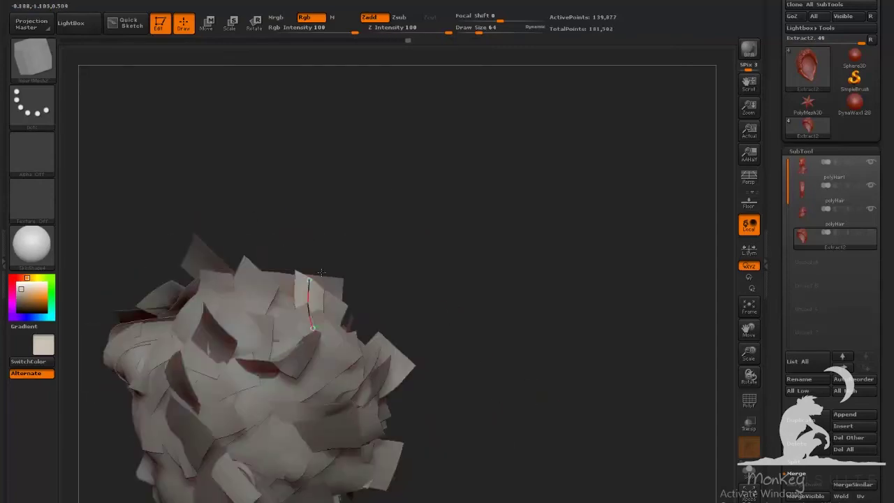
left_click_drag(559, 335, 489, 279)
left_click_drag(452, 231, 412, 246)
left_click_drag(503, 209, 447, 279)
left_click_drag(259, 286, 261, 300)
mouse_move(475, 279)
left_mouse_down()
mouse_move(419, 300)
mouse_move(446, 265)
left_mouse_up()
left_click_drag(335, 300, 329, 315)
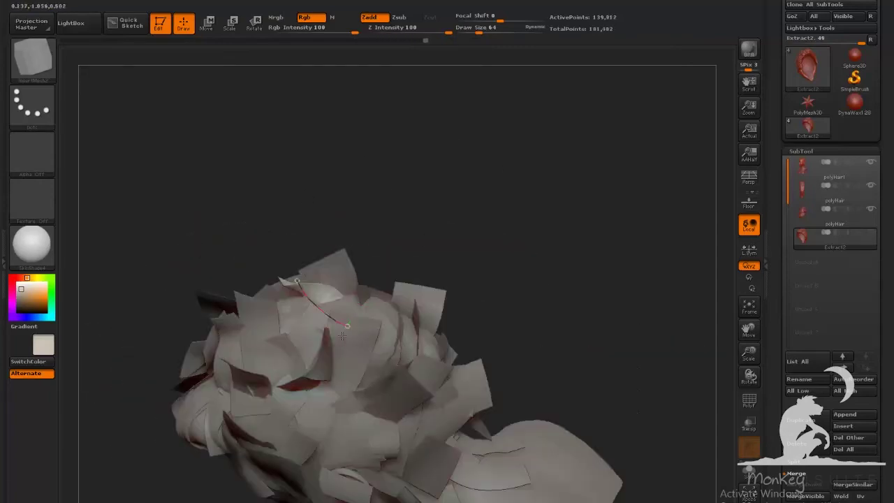
mouse_move(433, 252)
left_mouse_down()
mouse_move(395, 218)
mouse_move(510, 311)
mouse_move(558, 367)
mouse_move(618, 399)
left_mouse_up()
- Isolate the strips drawn on Extract2, assign them to a single polygroup and reveal the whole subtool again
left_click(871, 233)
key("shift+f")
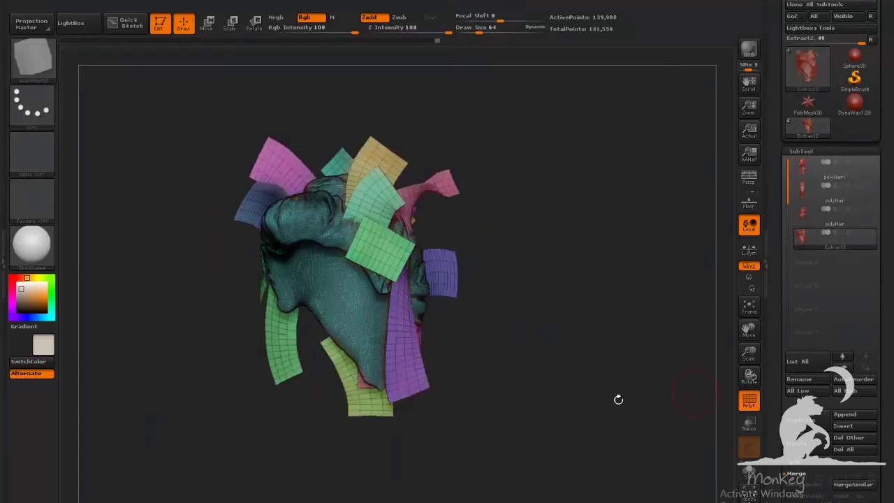
left_click(339, 279, "ctrl+shift")
left_click(808, 241)
left_click(828, 238)
left_click(809, 133)
left_click(807, 172)
left_click_drag(531, 314, 558, 342, "ctrl+shift")
left_click(808, 277)
left_click(559, 314, "ctrl+shift")
- Split Extract2 by polygroups to separate its hair strips from the base shell
left_click(801, 43)
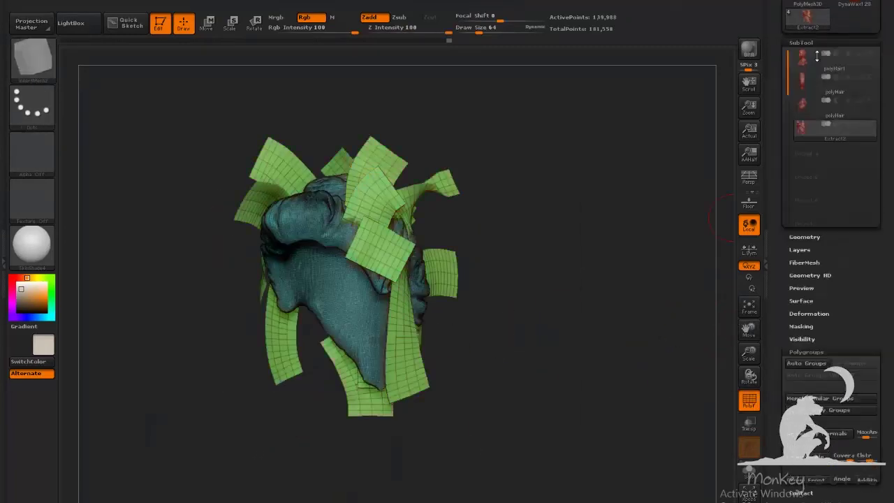
left_click(852, 364)
left_click(808, 162)
- Reorder the separated strips next to the main hair subtool and merge the two into one
left_click(842, 248)
left_click(842, 248)
left_click(870, 123)
left_click(796, 423)
left_click(810, 377)
- Show the braid and bust again with the wireframe off and make the bust subtool polyHair1 active
left_click(870, 77)
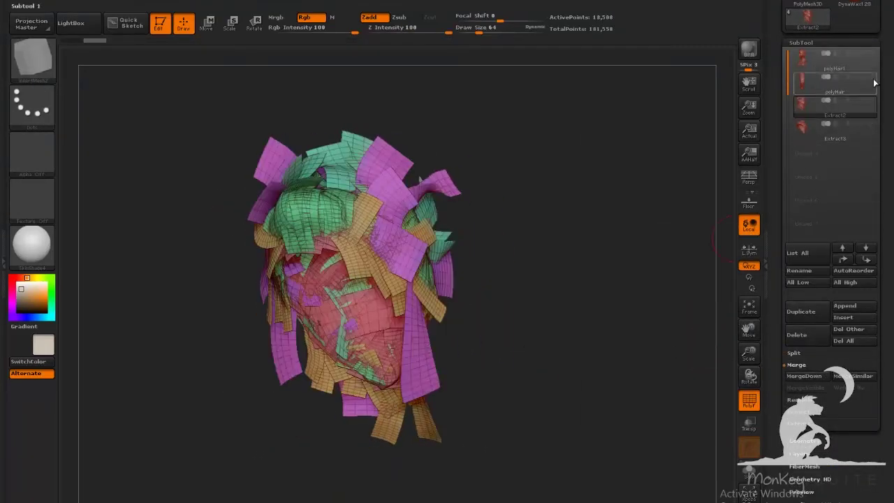
left_click(838, 60)
key("shift+f")
mouse_move(537, 342)
left_mouse_down()
mouse_move(652, 354)
mouse_move(545, 342)
left_mouse_up()
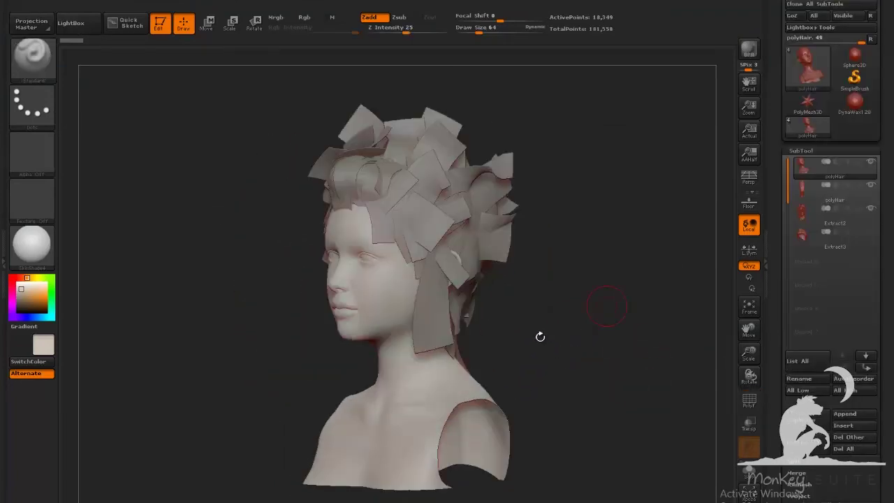
- Make the Extract2 hair strip subtool active and turn on its polygroup wireframe display
mouse_move(539, 335)
left_mouse_down()
mouse_move(553, 332)
mouse_move(503, 329)
mouse_move(577, 325)
mouse_move(673, 254)
left_mouse_up()
left_click_drag(585, 296, 678, 259)
left_click(805, 219)
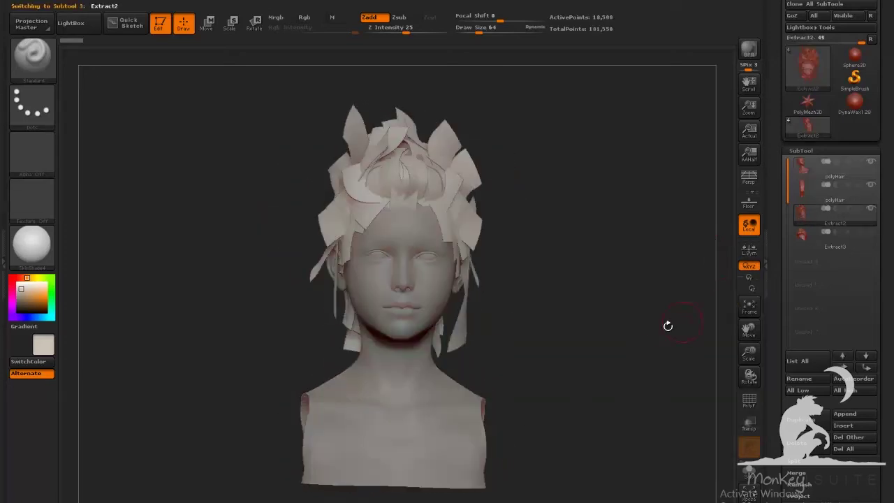
key("shift+f")
left_click_drag(655, 329, 615, 356)
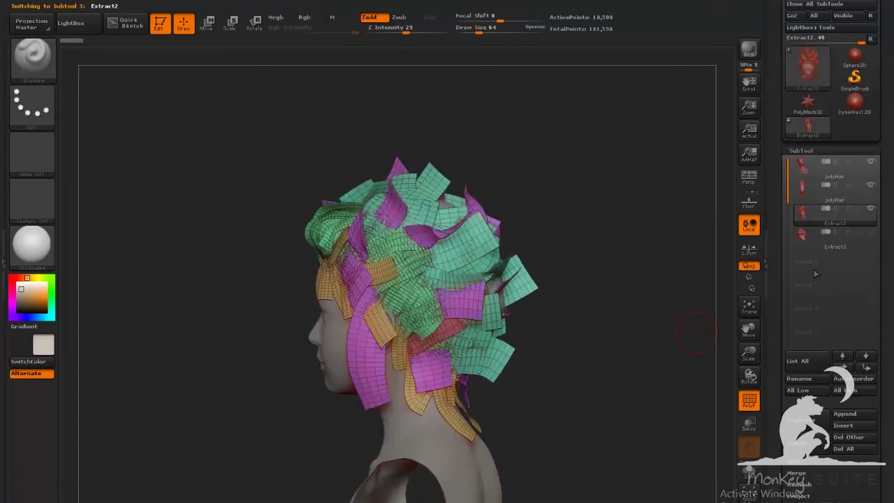
- Isolate the Extract2 strips together with the braid subtool and examine the layered strips from the front, back and both sides
left_click(871, 210)
left_click_drag(523, 335, 491, 356)
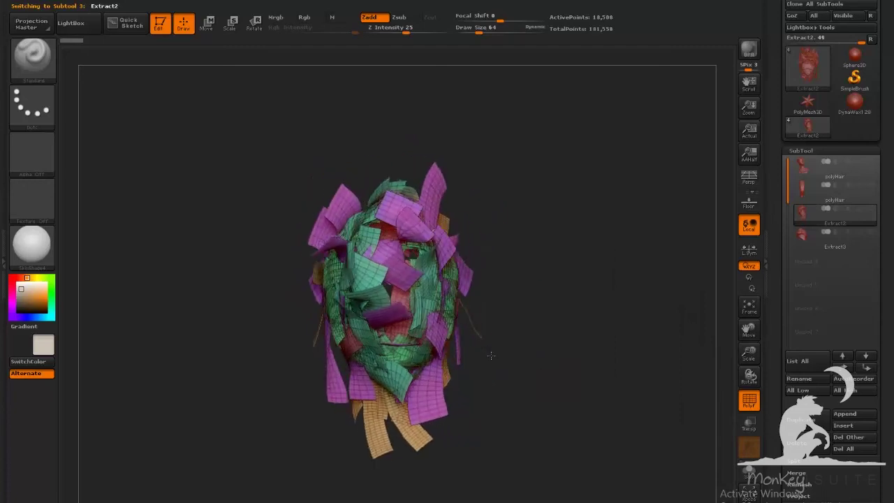
left_click(871, 185)
left_click_drag(587, 326, 662, 344)
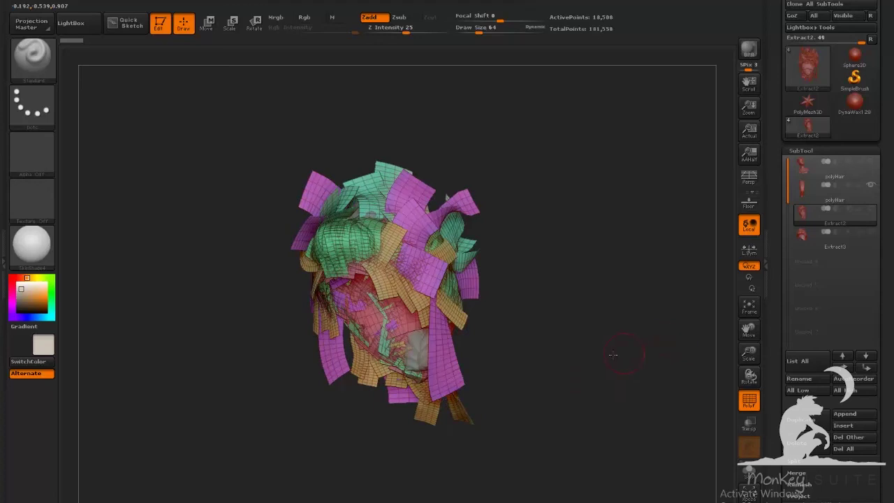
left_click_drag(613, 354, 591, 354)
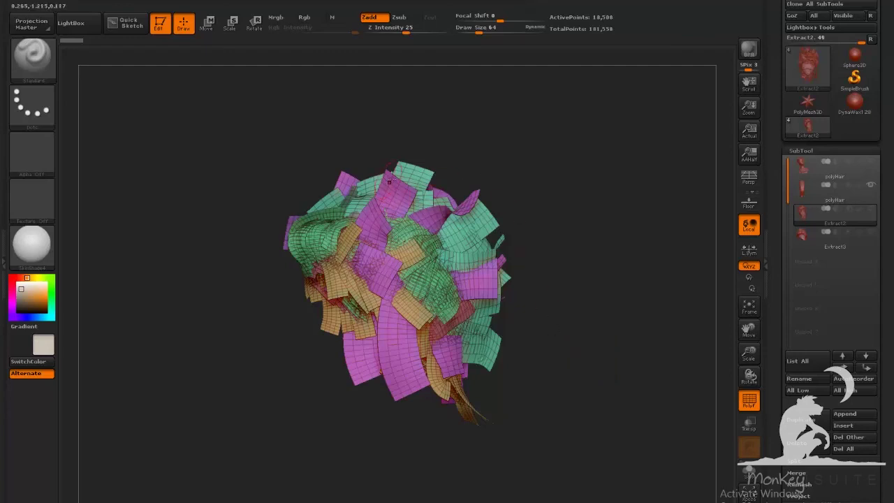
left_click_drag(531, 246, 383, 186)
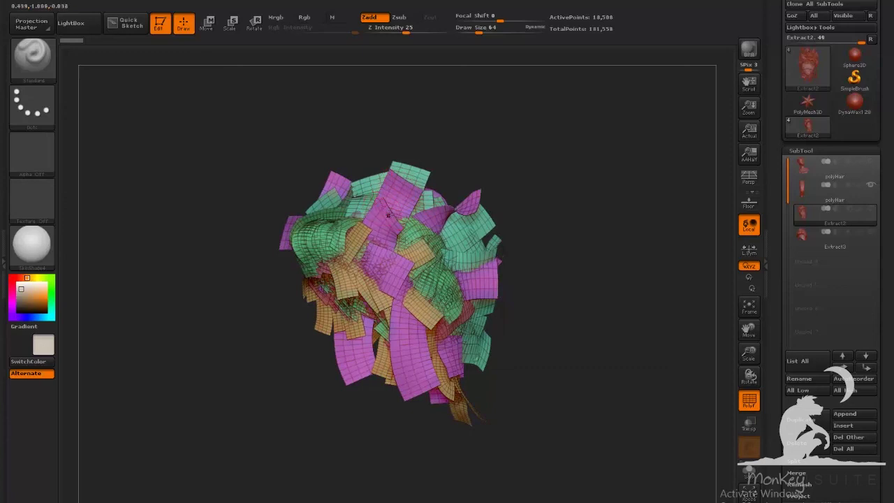
left_click_drag(568, 325, 590, 322)
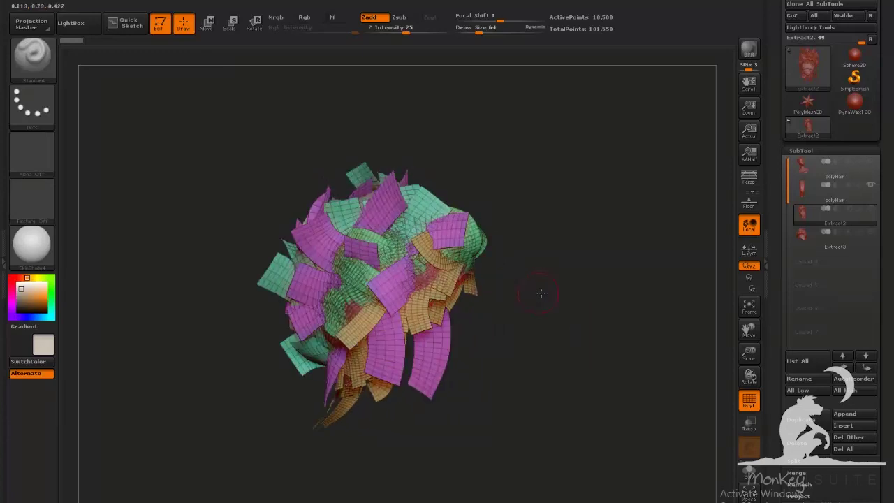
left_click_drag(541, 293, 399, 214)
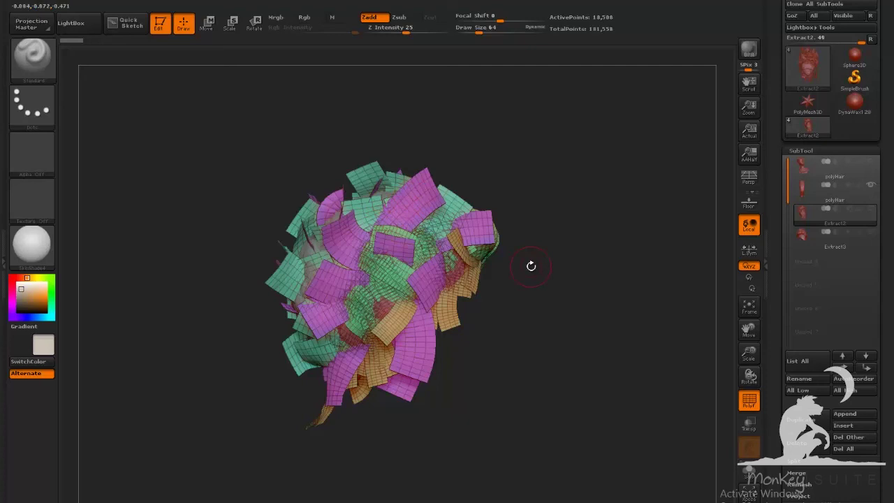
left_click_drag(585, 306, 523, 359)
- Show all subtools again and examine how the hair strips cover the head from the back, front and both sides
left_click(870, 208)
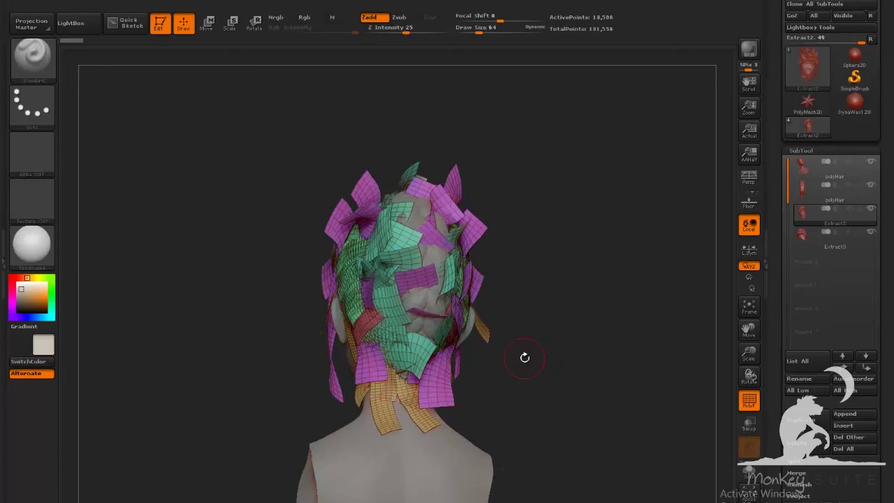
mouse_move(580, 354)
left_mouse_down()
mouse_move(491, 346)
mouse_move(548, 353)
mouse_move(594, 400)
mouse_move(584, 400)
mouse_move(599, 405)
mouse_move(584, 405)
mouse_move(579, 353)
mouse_move(608, 357)
mouse_move(568, 364)
left_mouse_up()
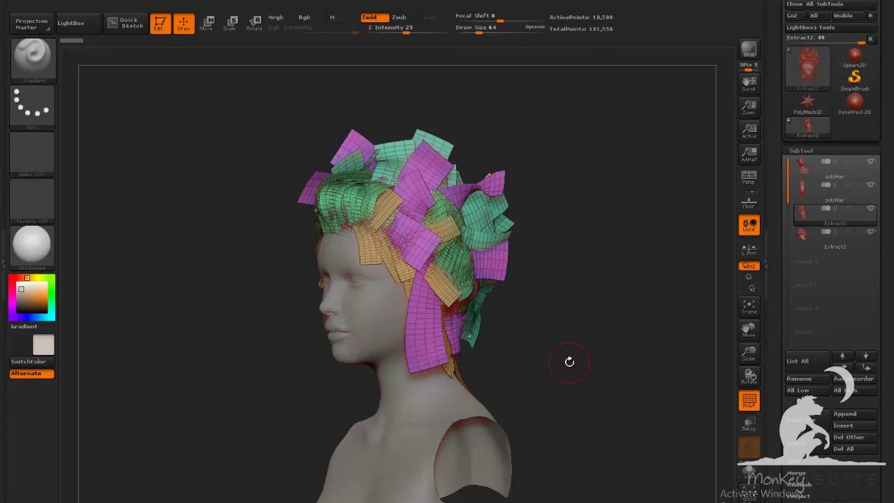
mouse_move(584, 366)
left_mouse_down()
mouse_move(454, 371)
mouse_move(576, 358)
mouse_move(590, 373)
left_mouse_up()
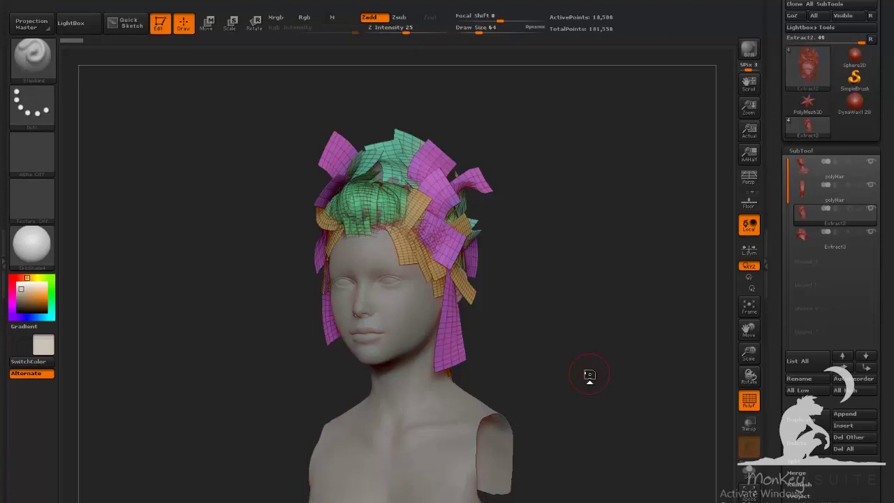
left_click_drag(590, 319, 570, 320)
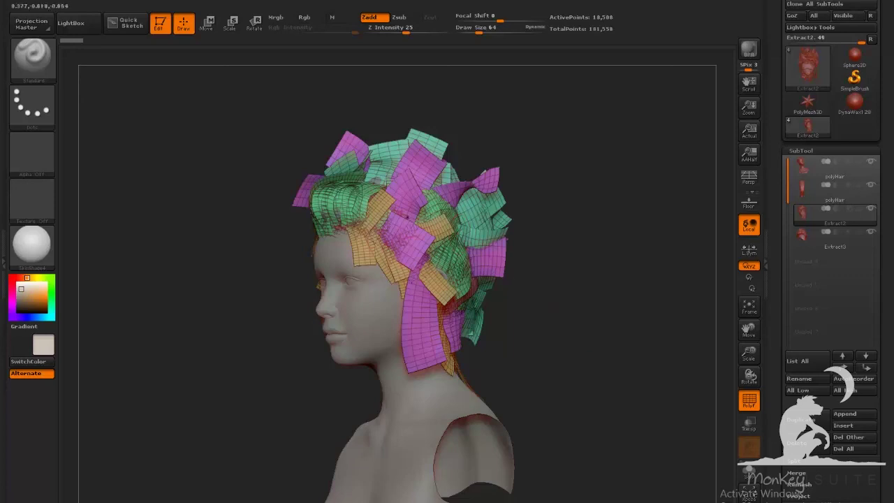
mouse_move(583, 313)
left_mouse_down()
mouse_move(607, 315)
mouse_move(567, 321)
mouse_move(645, 331)
mouse_move(569, 329)
mouse_move(589, 338)
mouse_move(572, 325)
left_mouse_up()
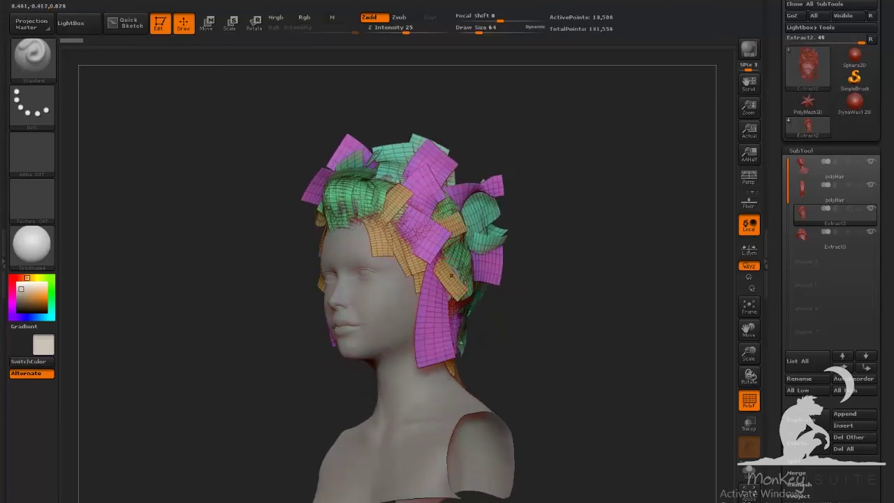
left_click_drag(604, 307, 631, 312)
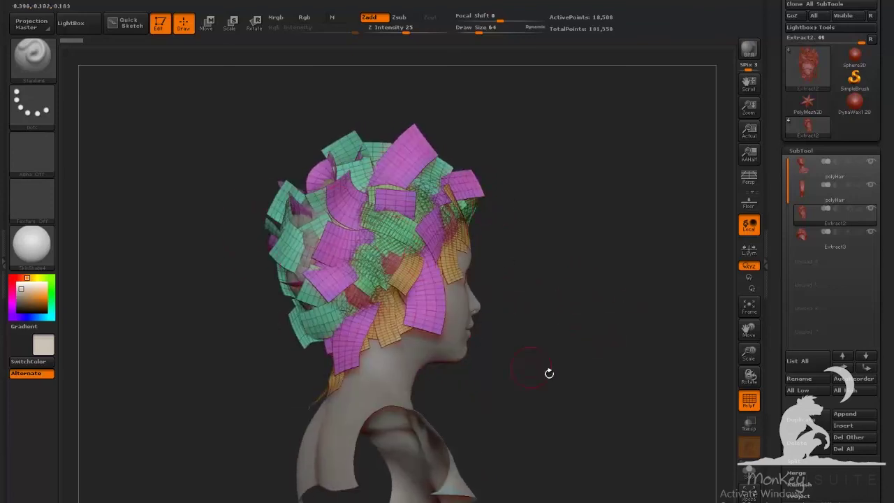
left_click_drag(547, 373, 570, 363)
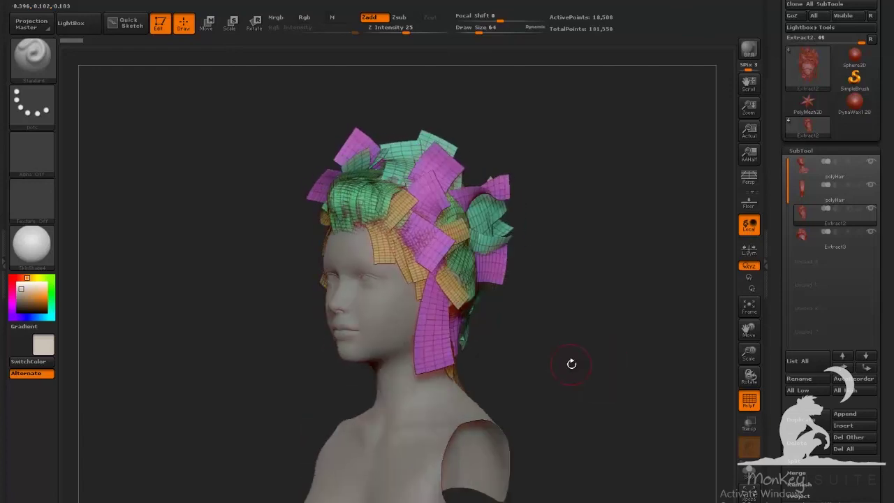